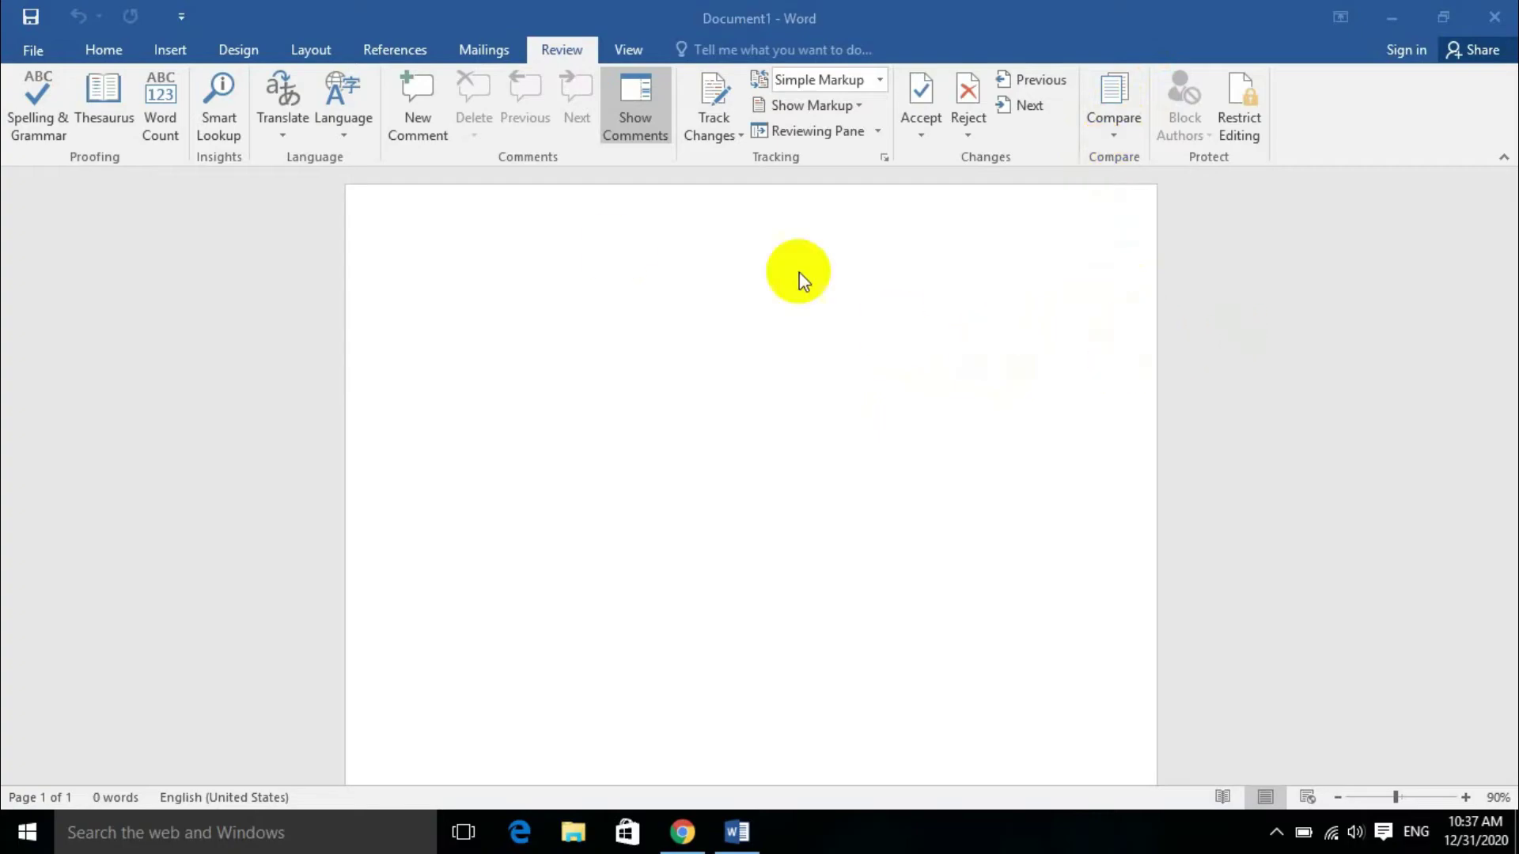
Step: Open the Compare dropdown on the Review tab to reach the Compare option
left_click(1129, 106)
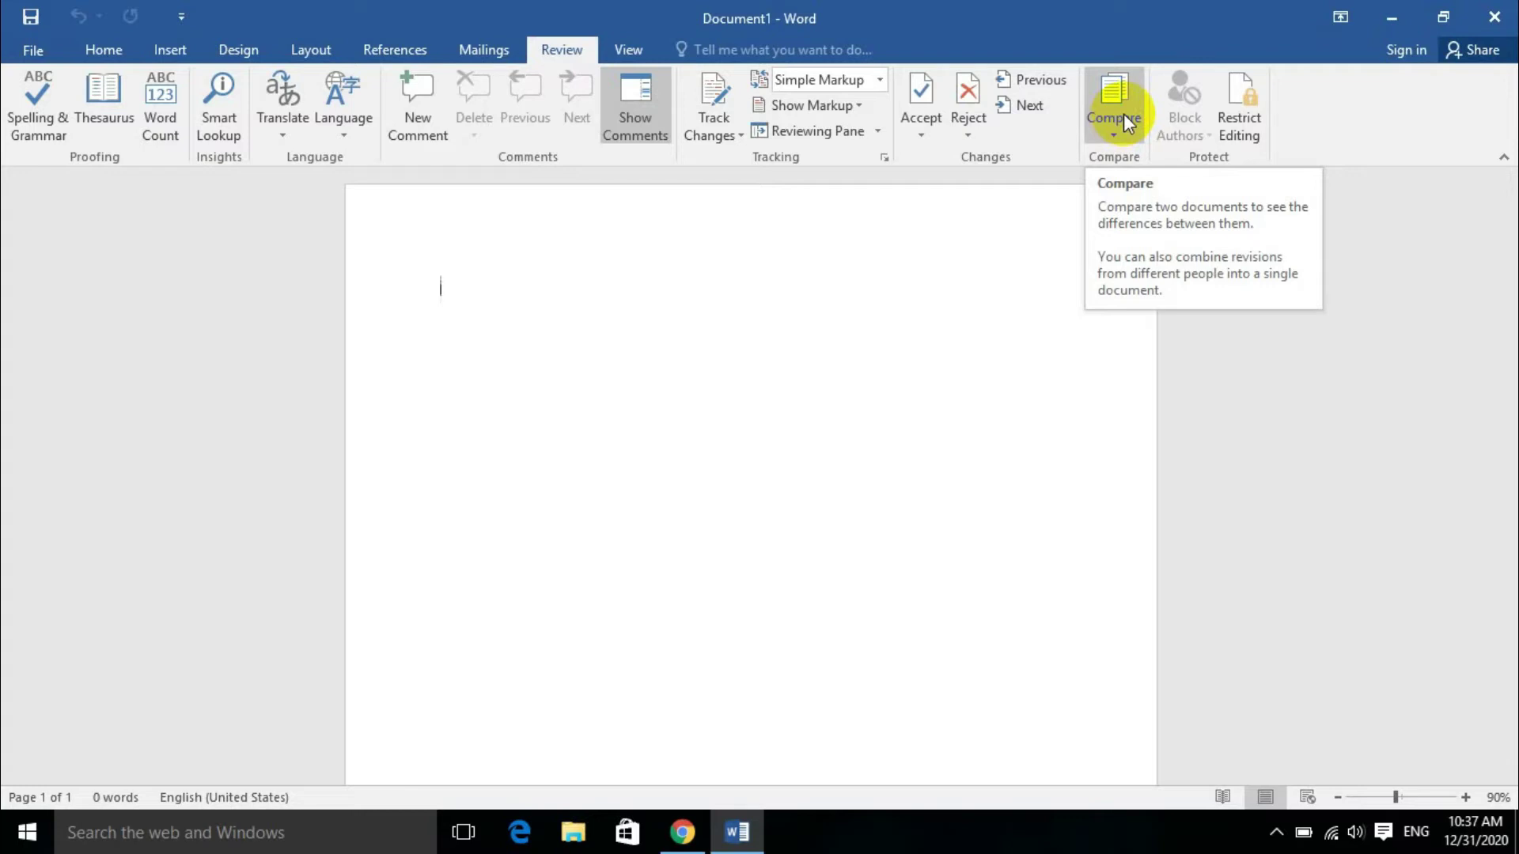
left_click(1125, 115)
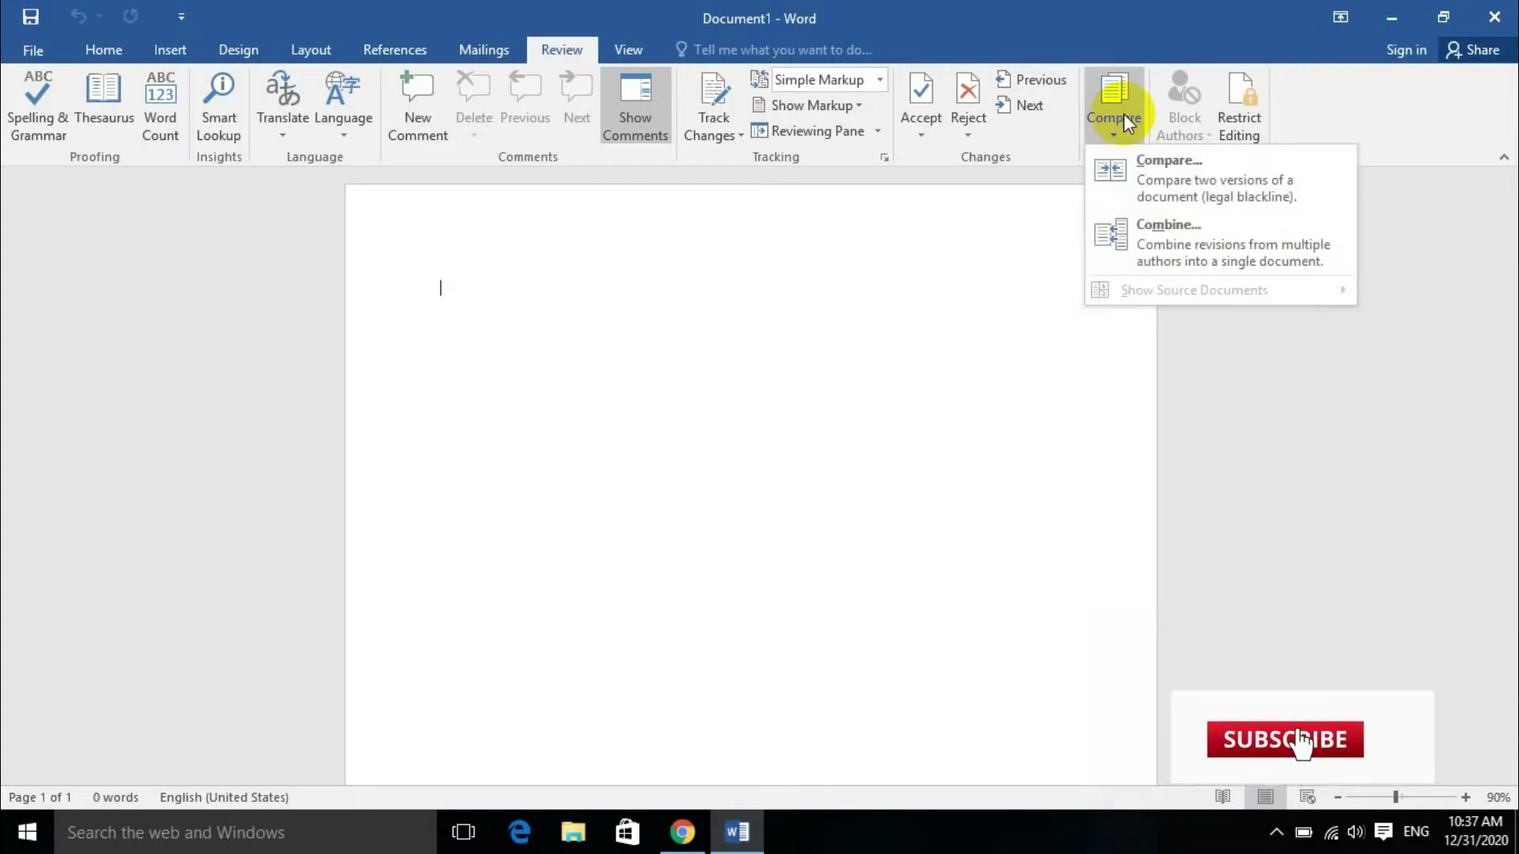
Step: Open Compare Documents and load Original document.docx from the Desktop as the original
left_click(1171, 168)
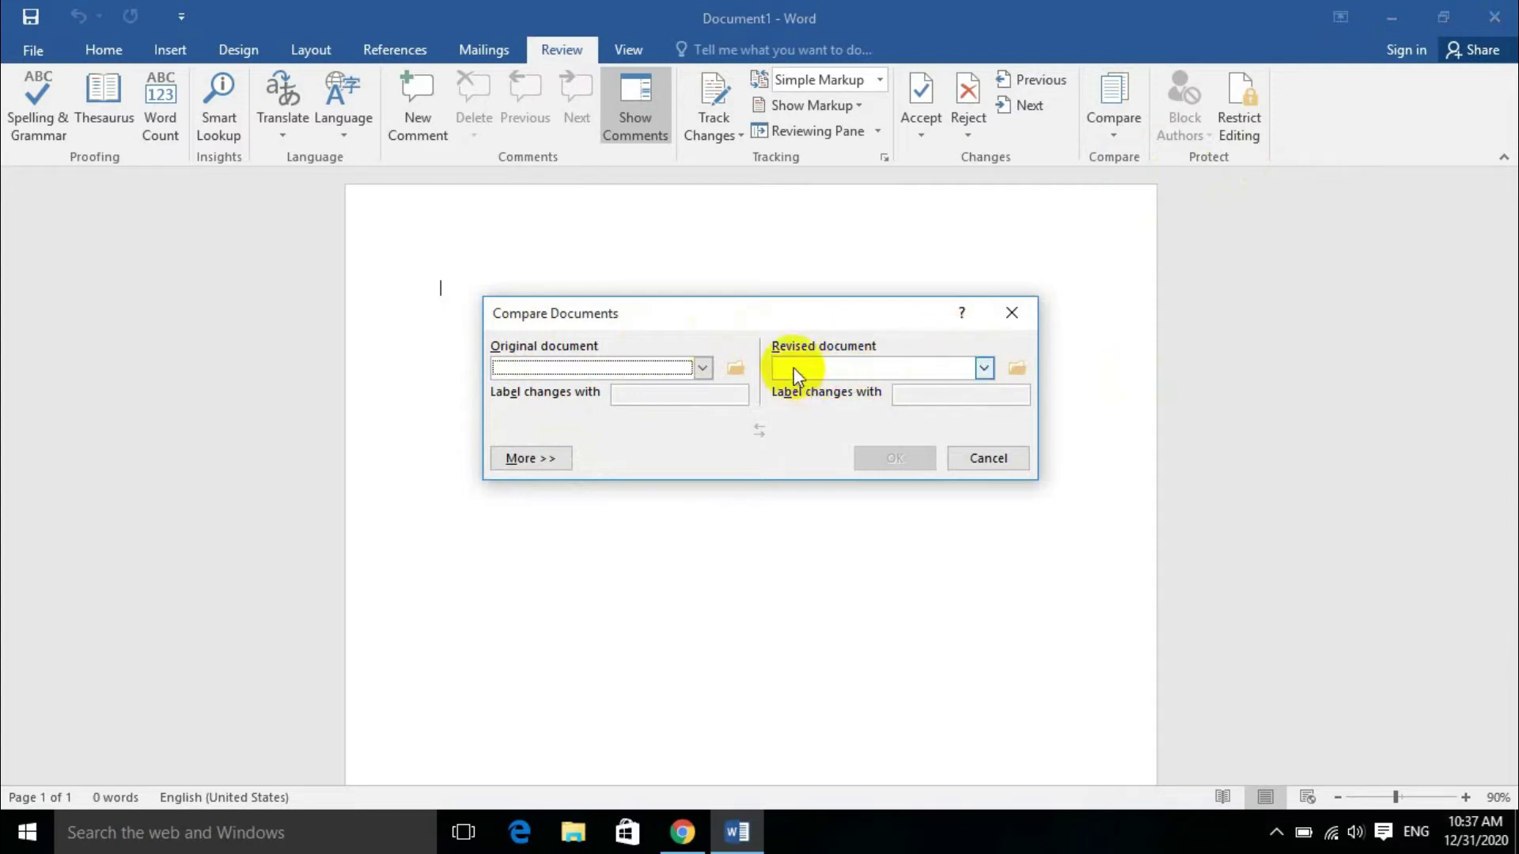
left_click(733, 369)
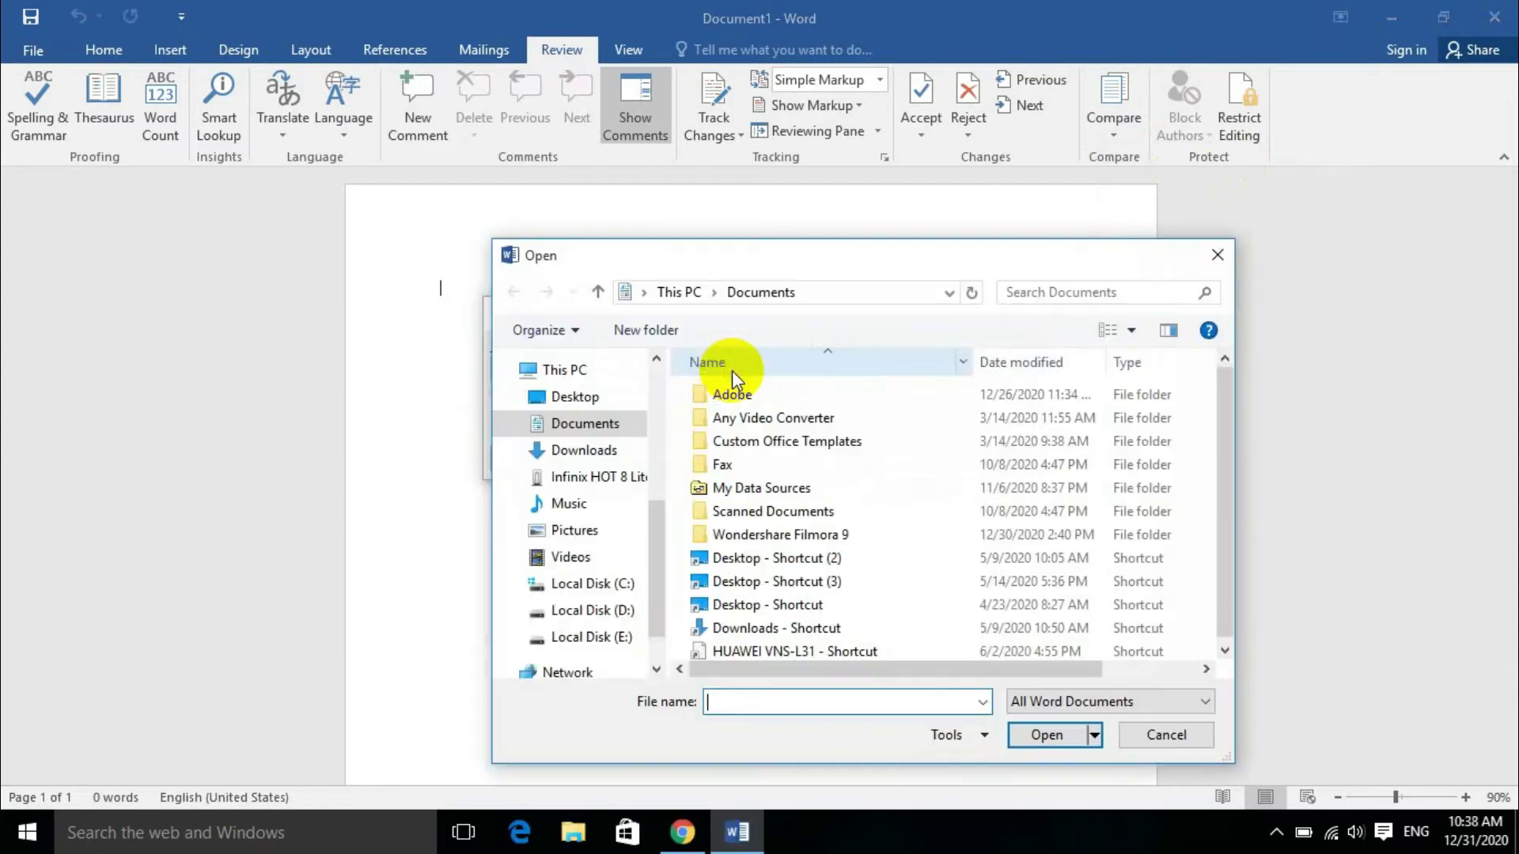
left_click(571, 396)
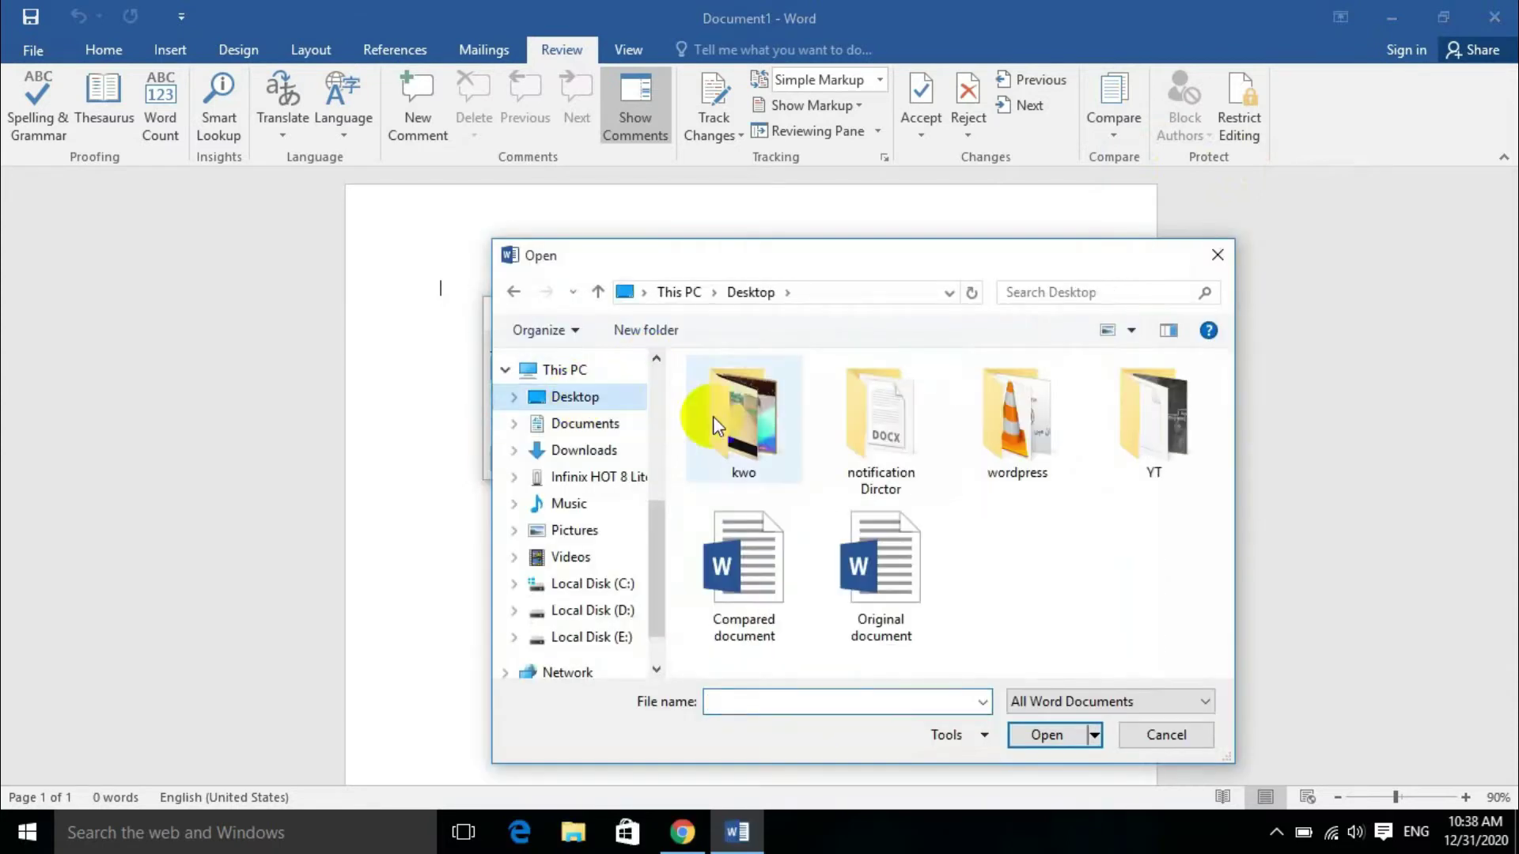
left_click(757, 597)
left_click(860, 576)
double_click(861, 576)
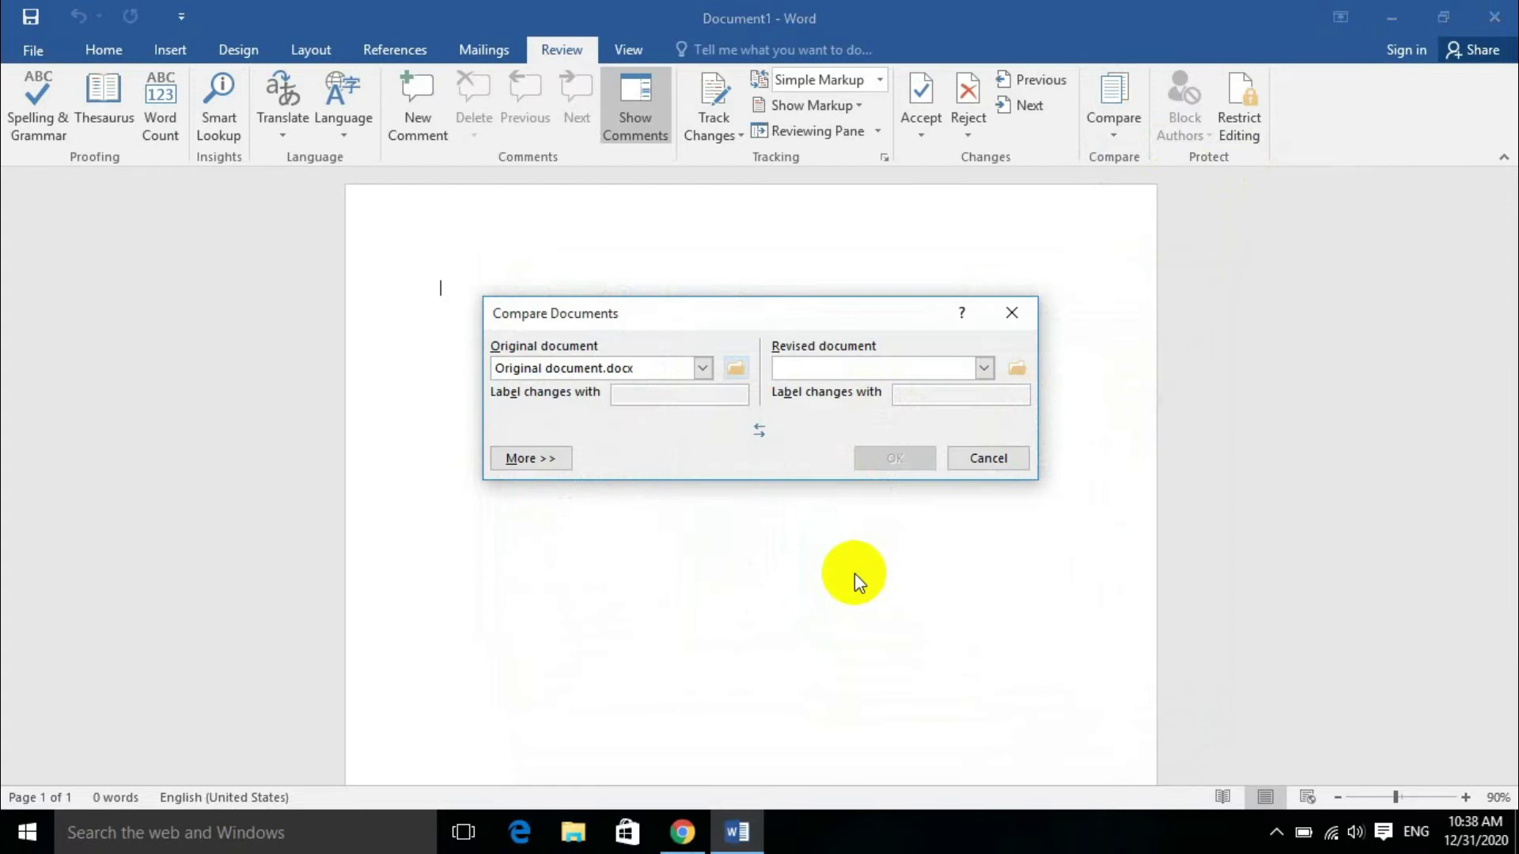
Step: Load Compared document.docx from the Desktop as the revised version, keeping the change label Microsoft
left_click(1016, 368)
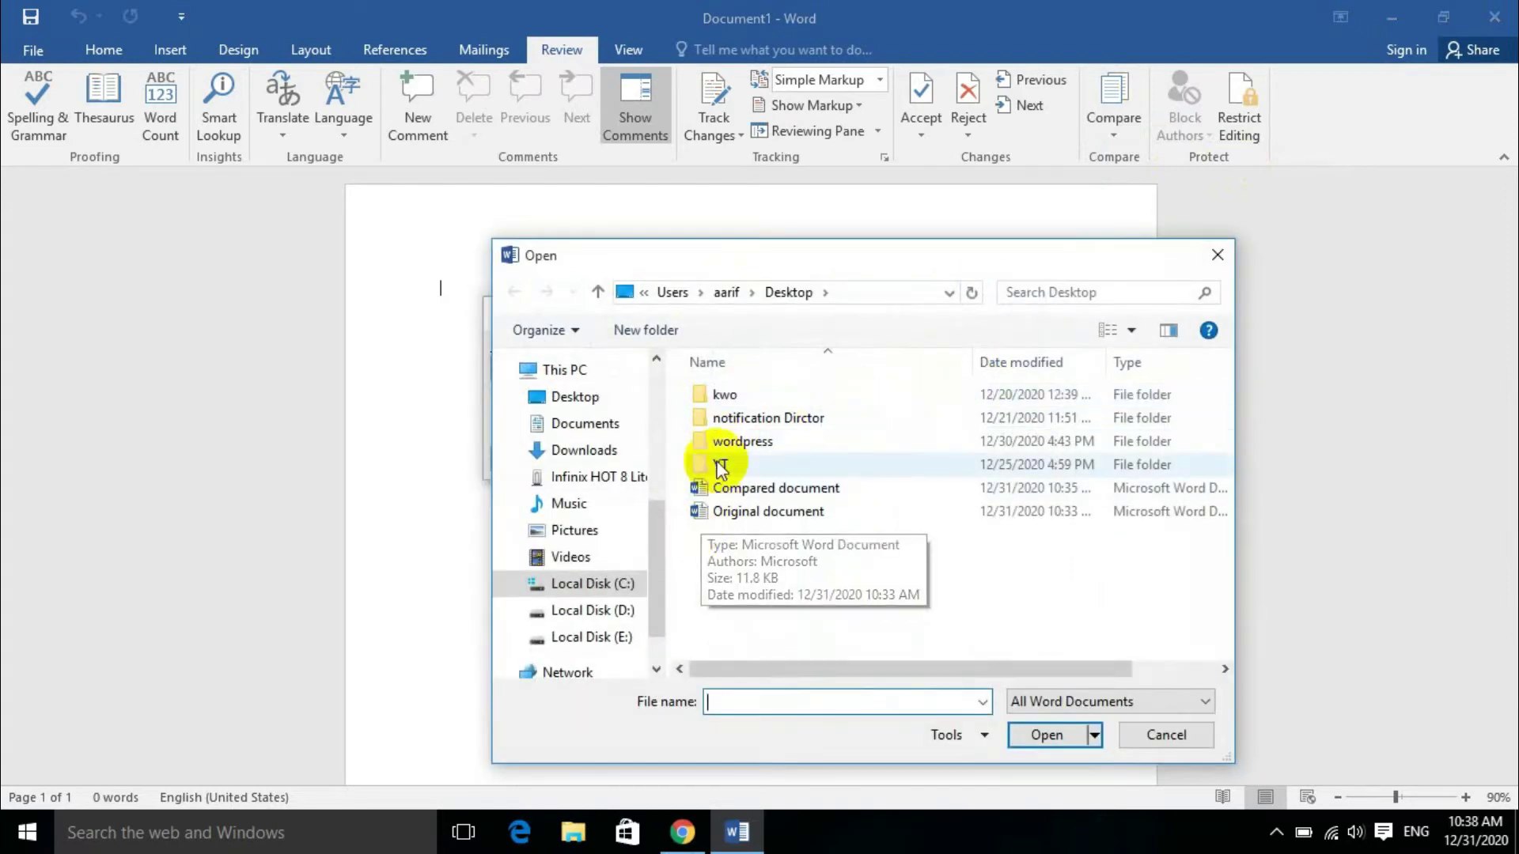
left_click(575, 397)
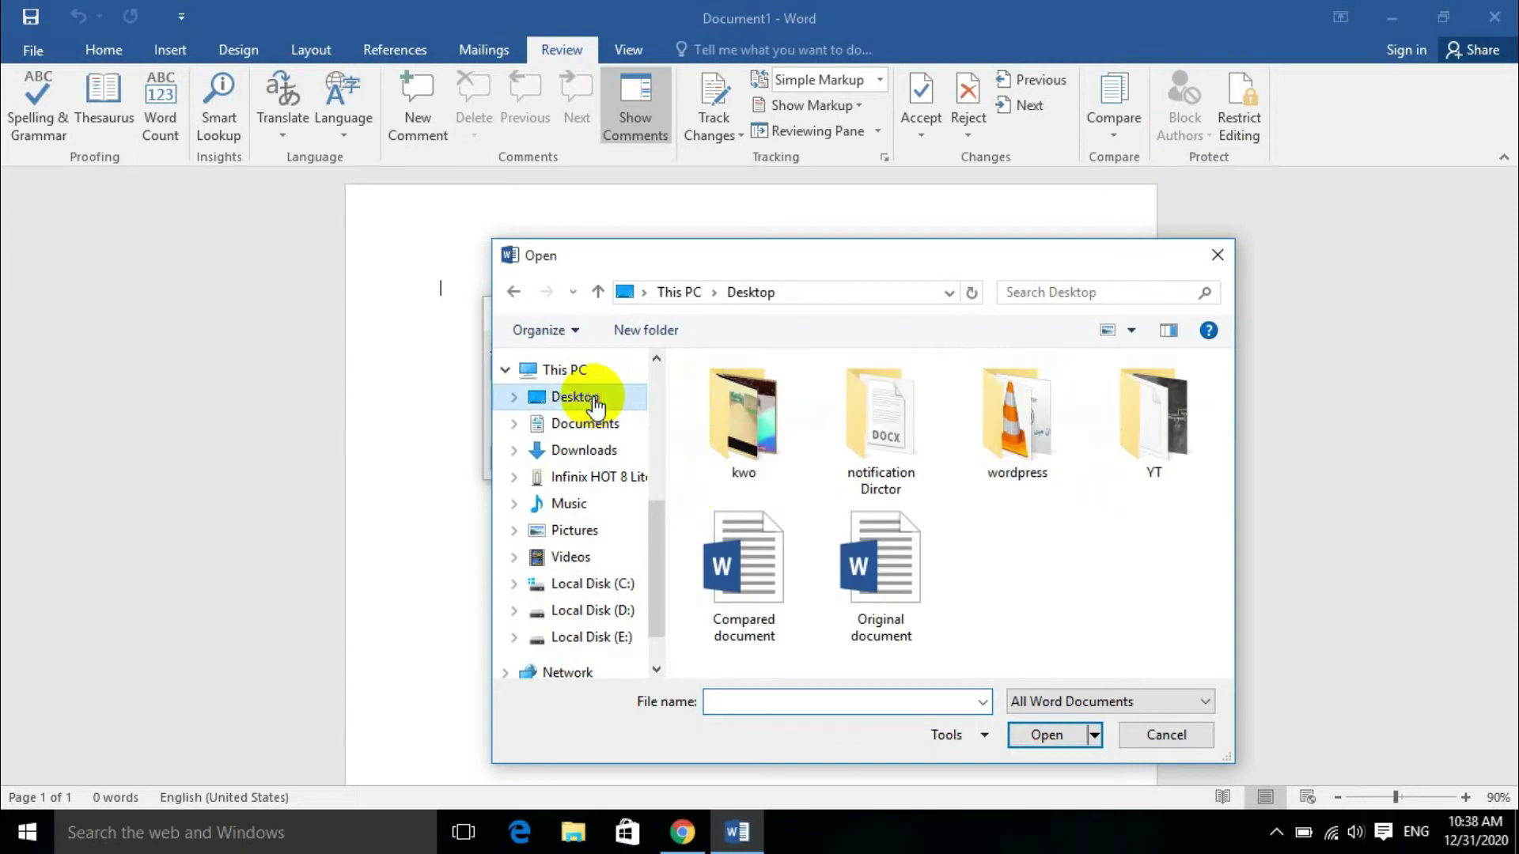
double_click(781, 586)
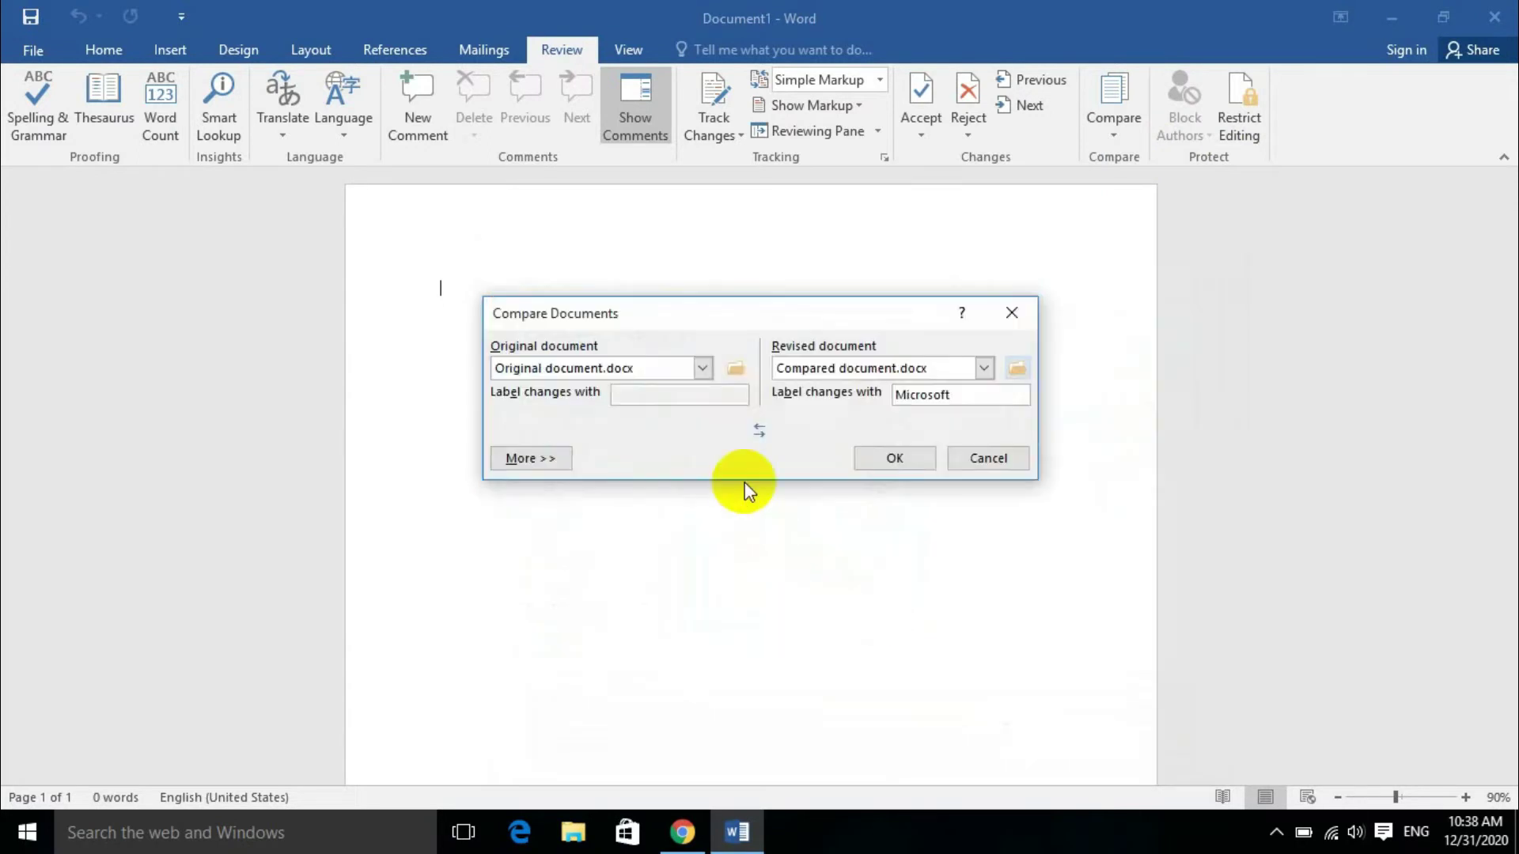
double_click(959, 393)
left_click(987, 393)
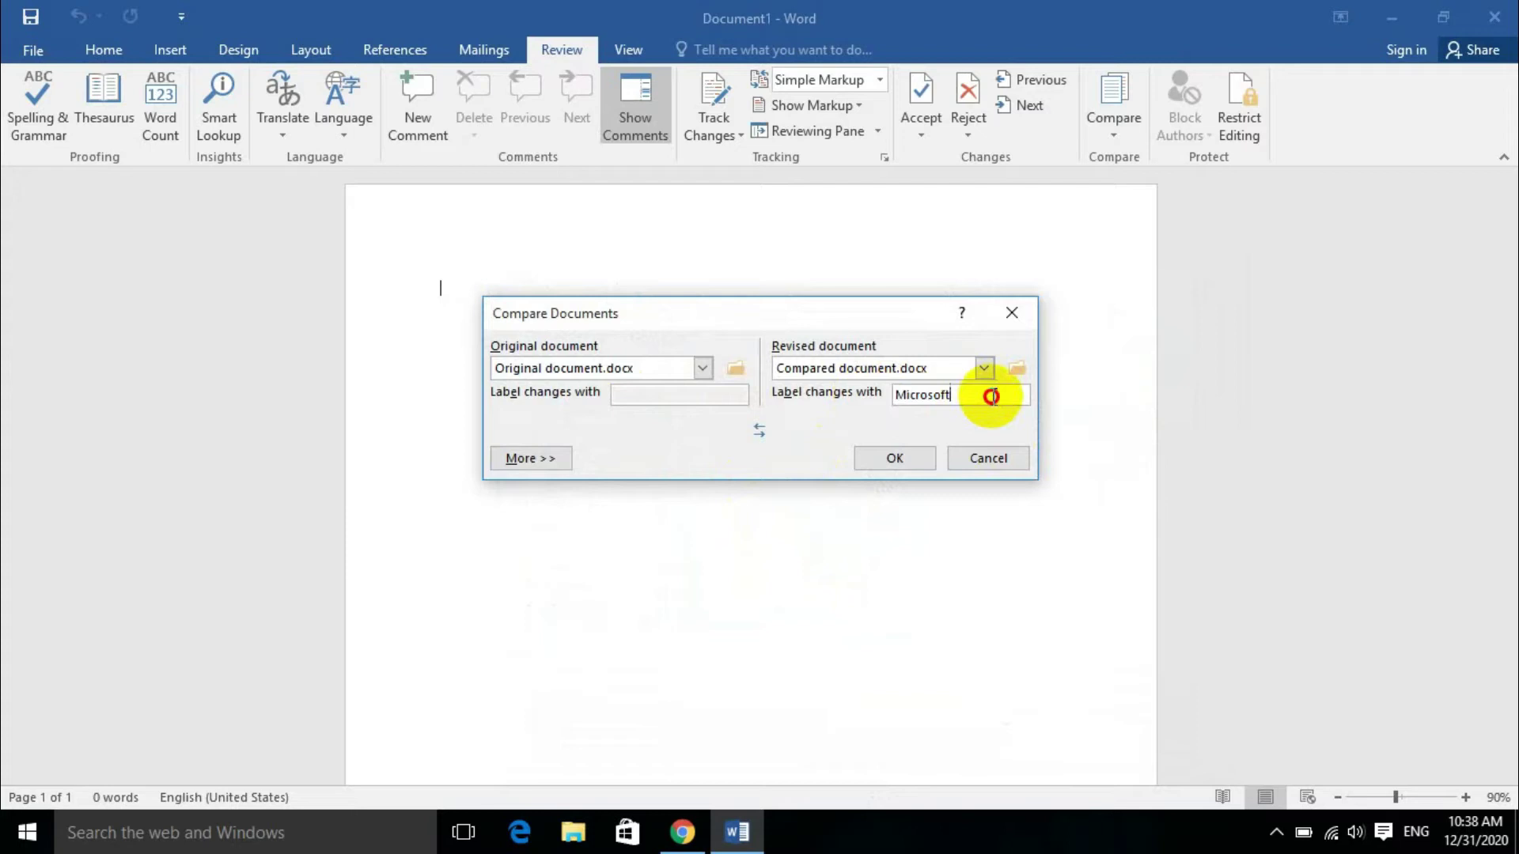
Step: Expand the dialog with More >> to show word-level, new-document comparison settings
left_click(563, 461)
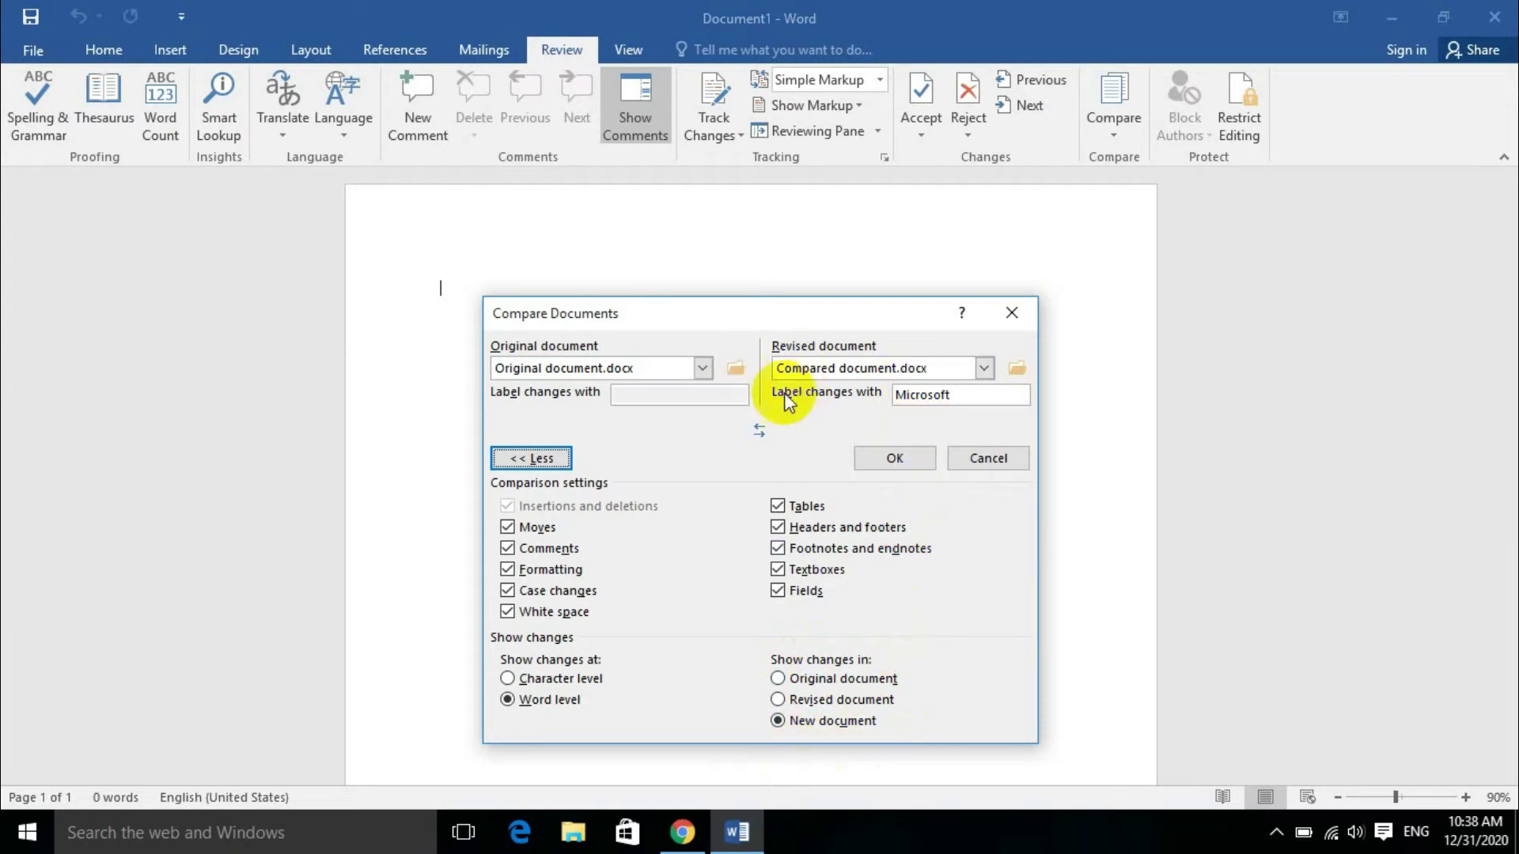
Step: Run the comparison to produce Compare Result 2 with 4 revisions
left_click(894, 460)
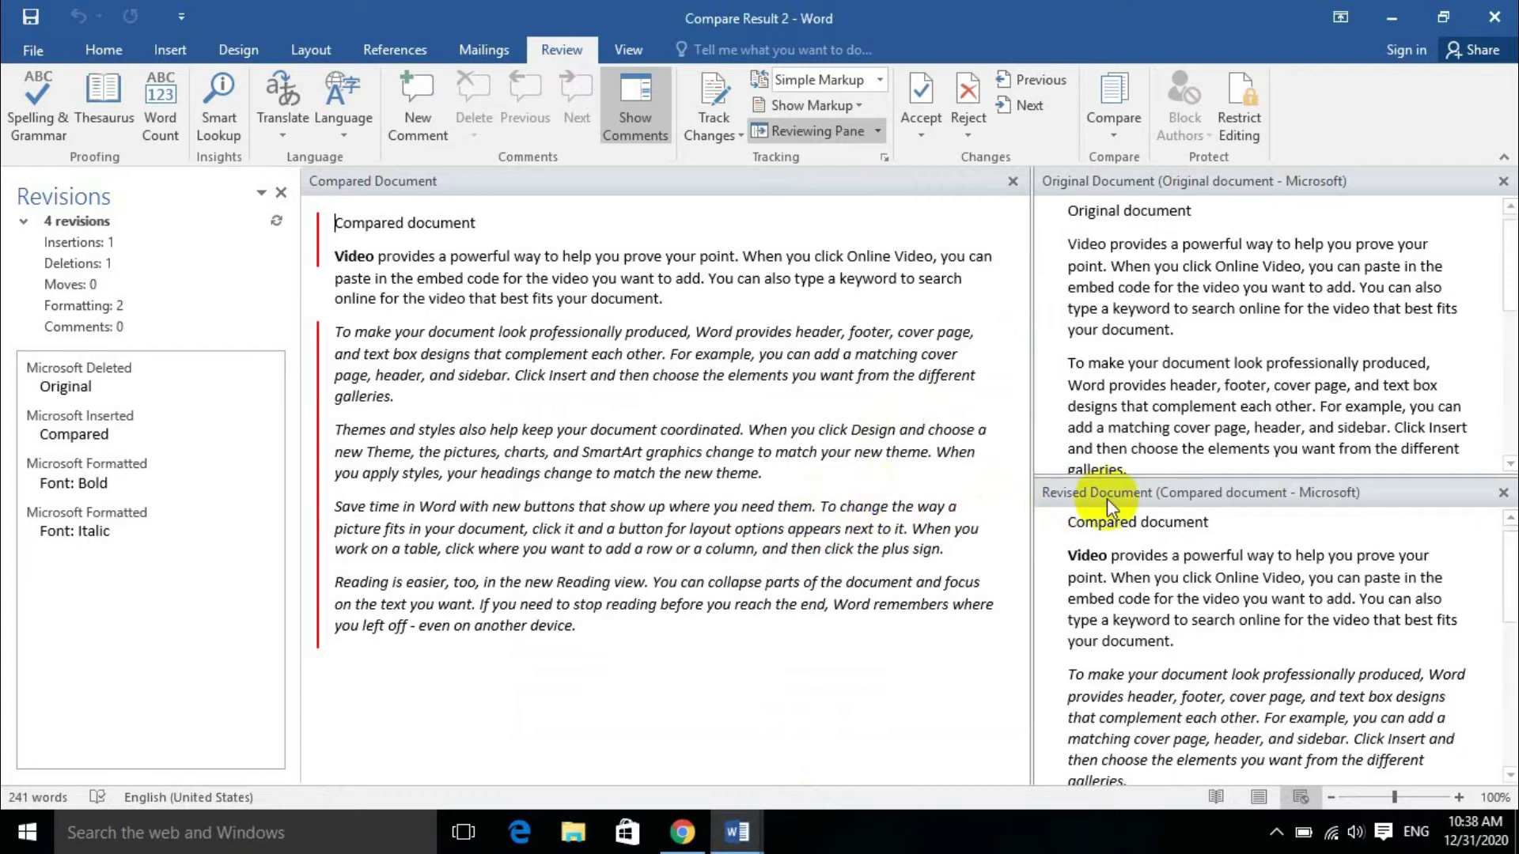
scroll(1137, 293, "down", 6)
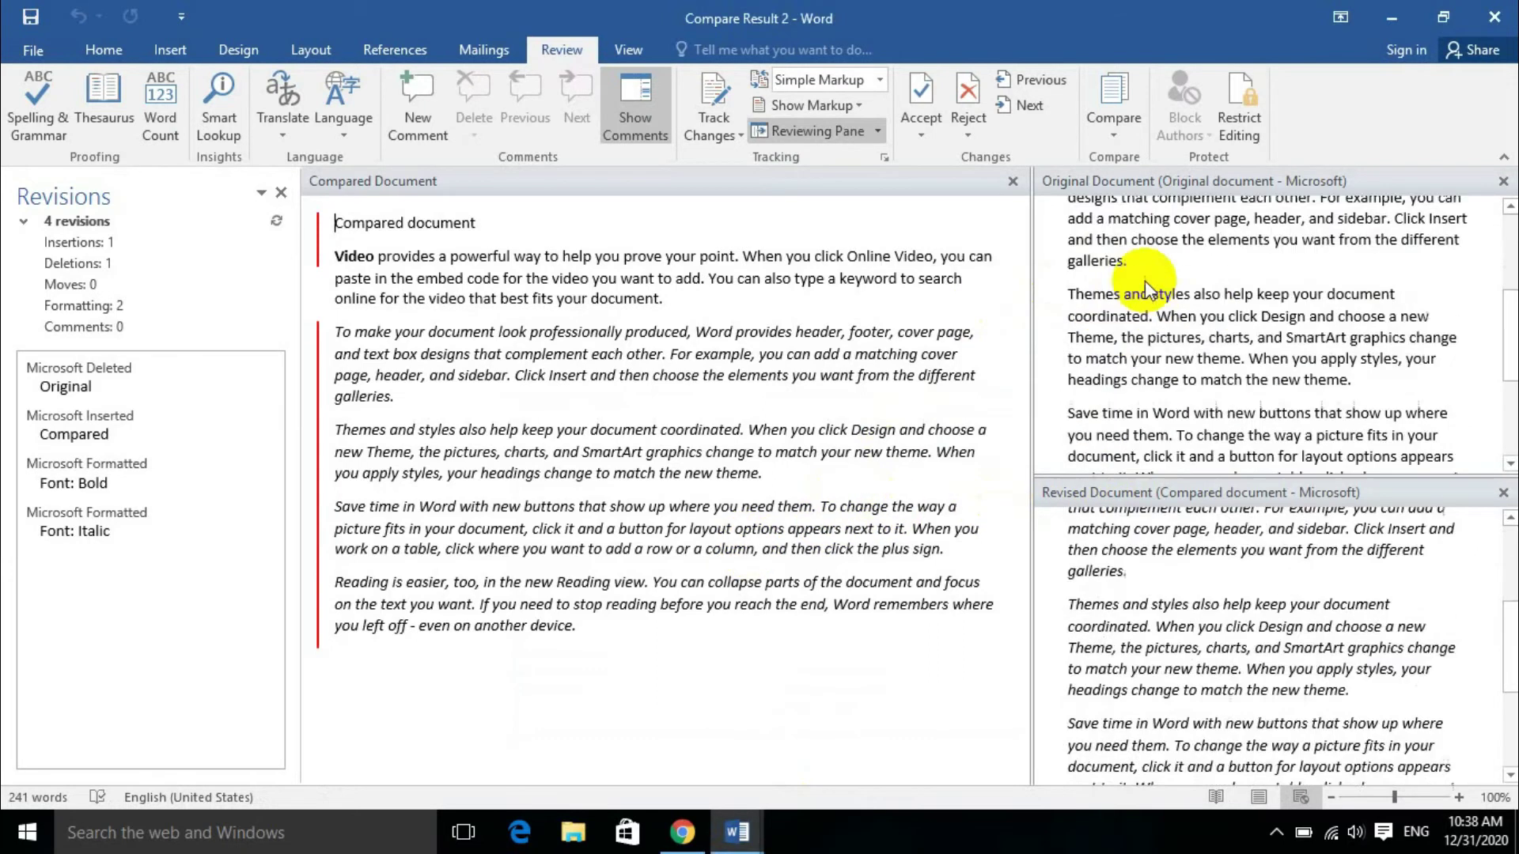
scroll(1186, 396, "up", 5)
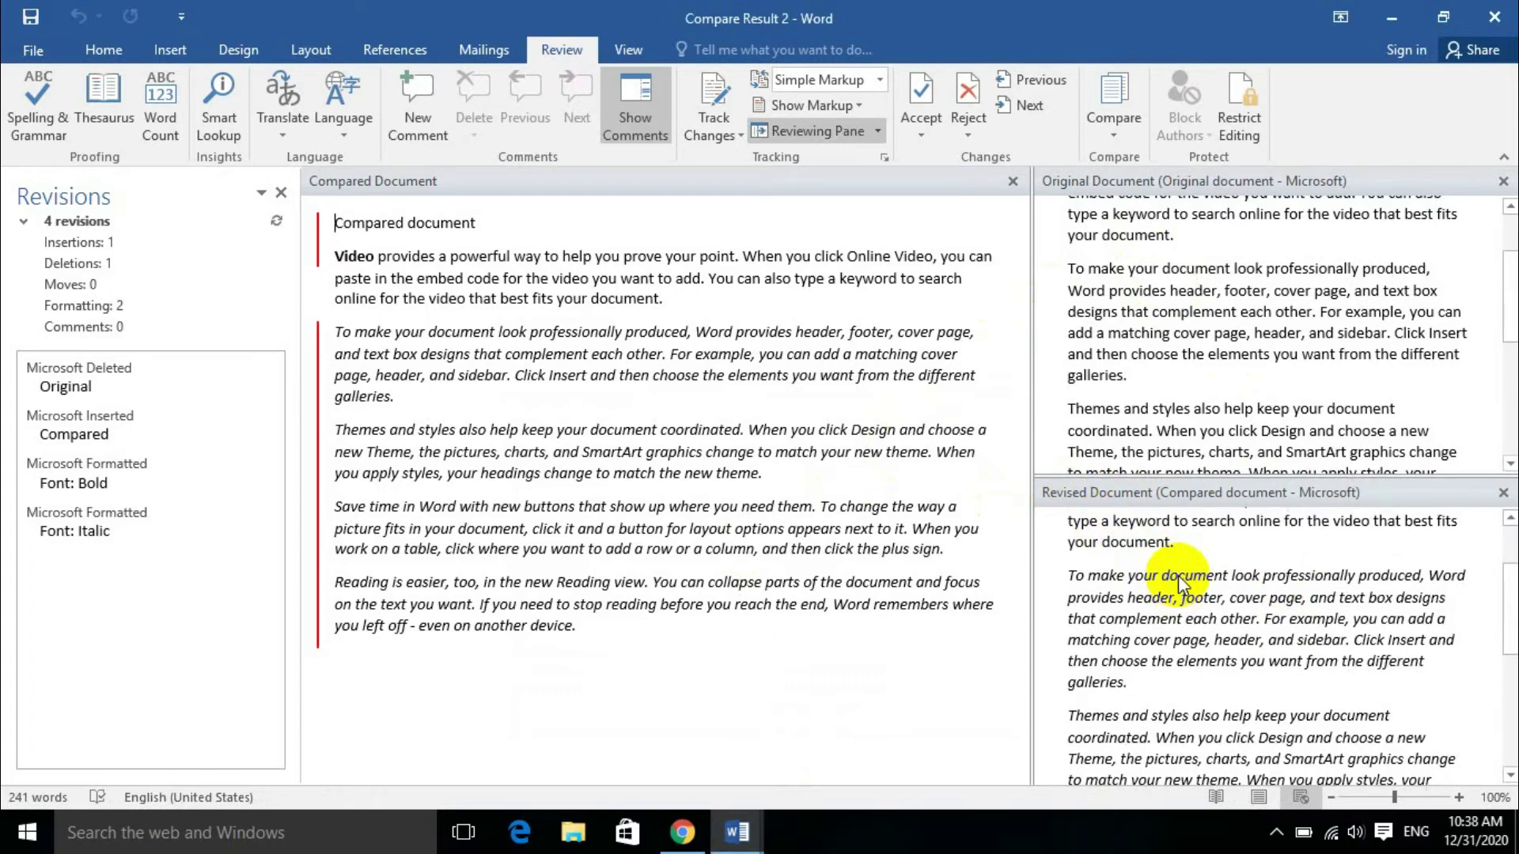
scroll(1179, 576, "up", 1)
scroll(1166, 564, "down", 1)
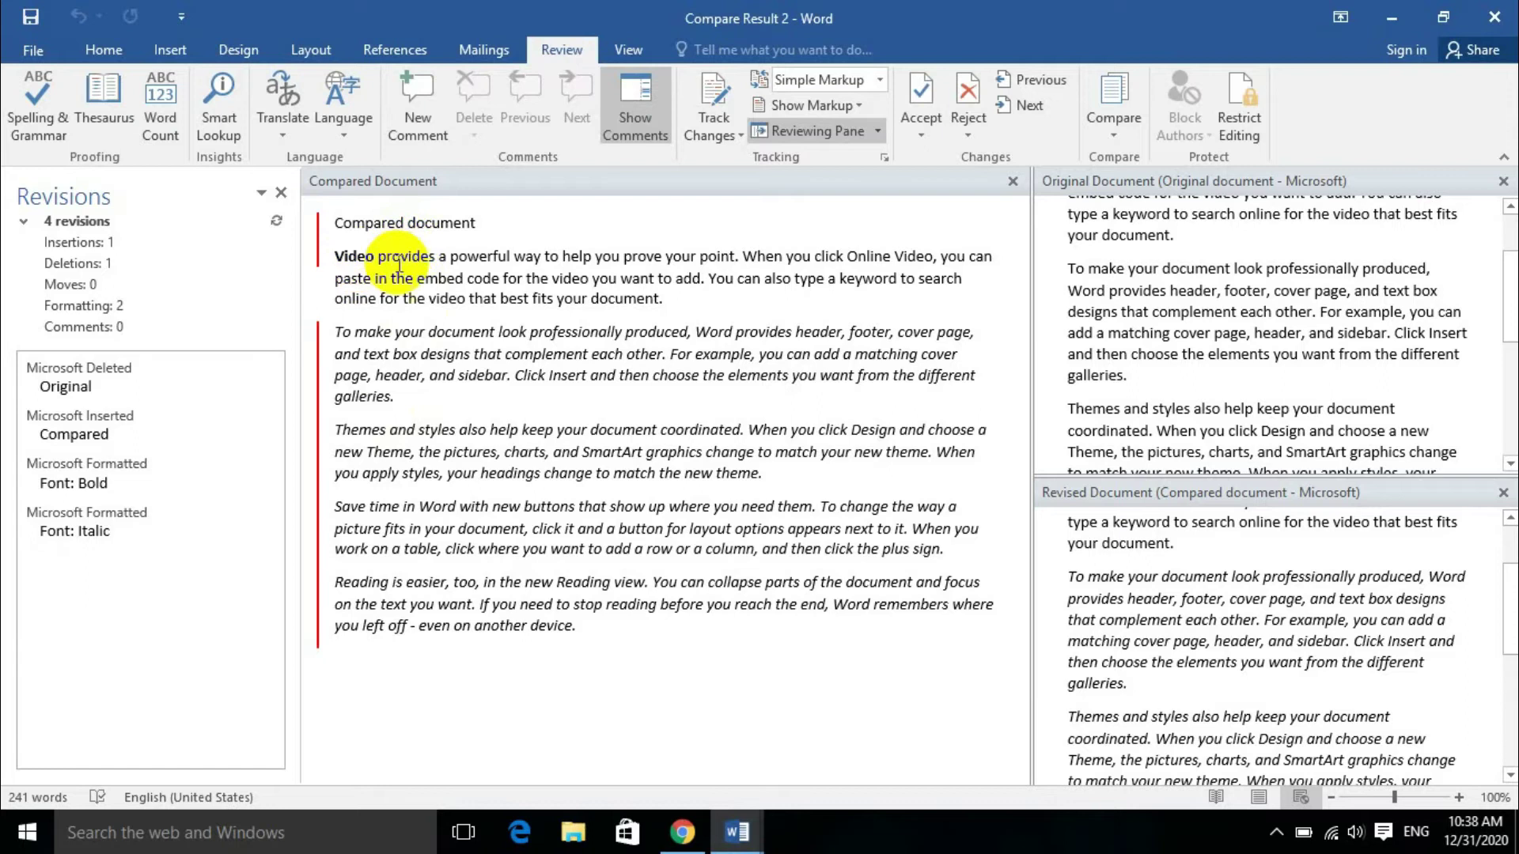
scroll(1107, 267, "up", 2)
Step: Inspect the original document pane, placing the caret at its start and scrolling through it
left_click(1100, 259)
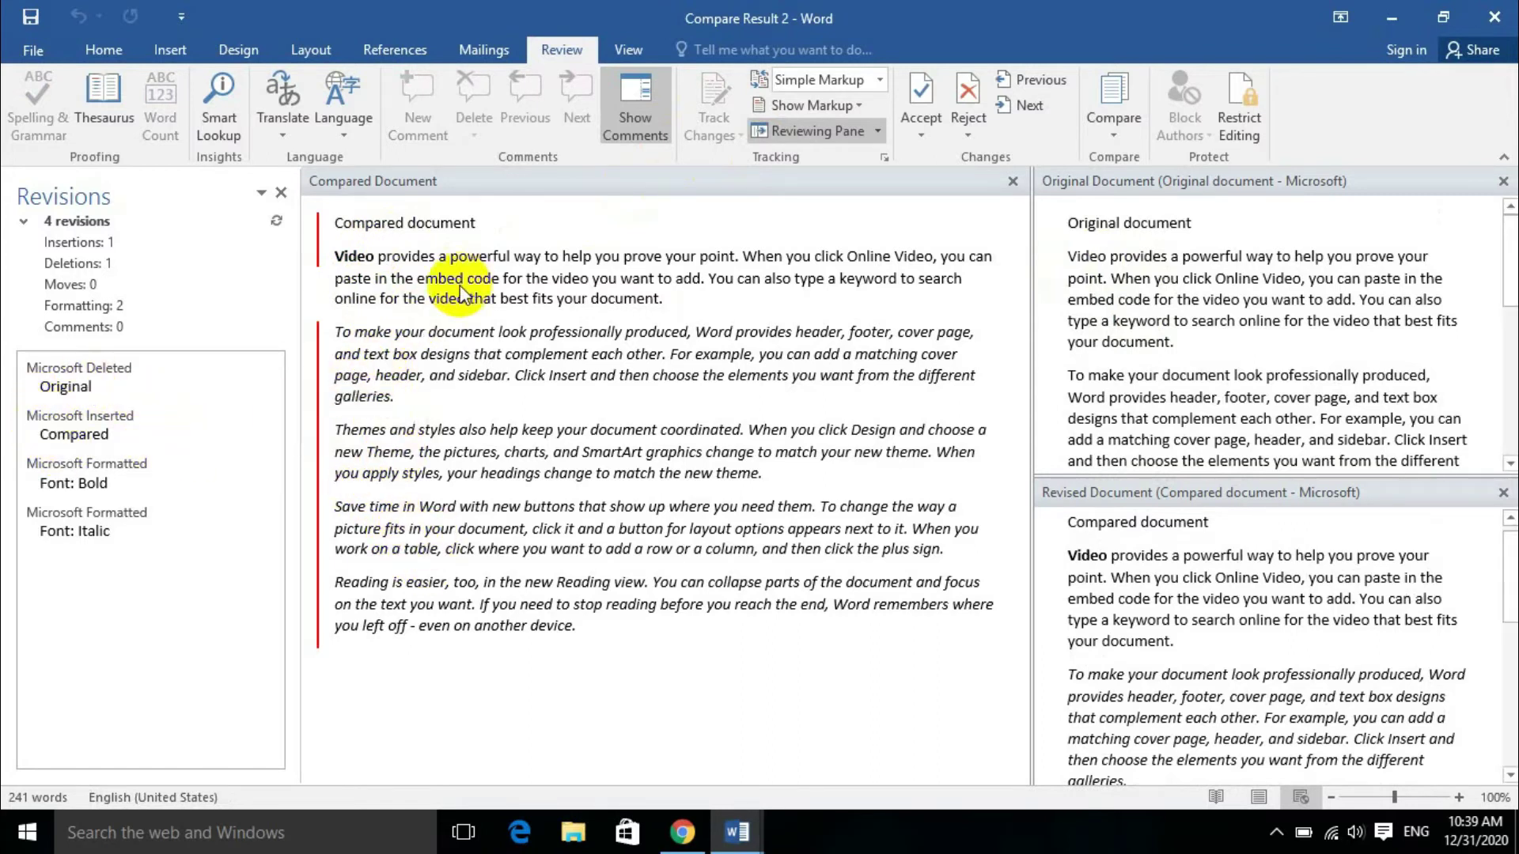
left_click(98, 383)
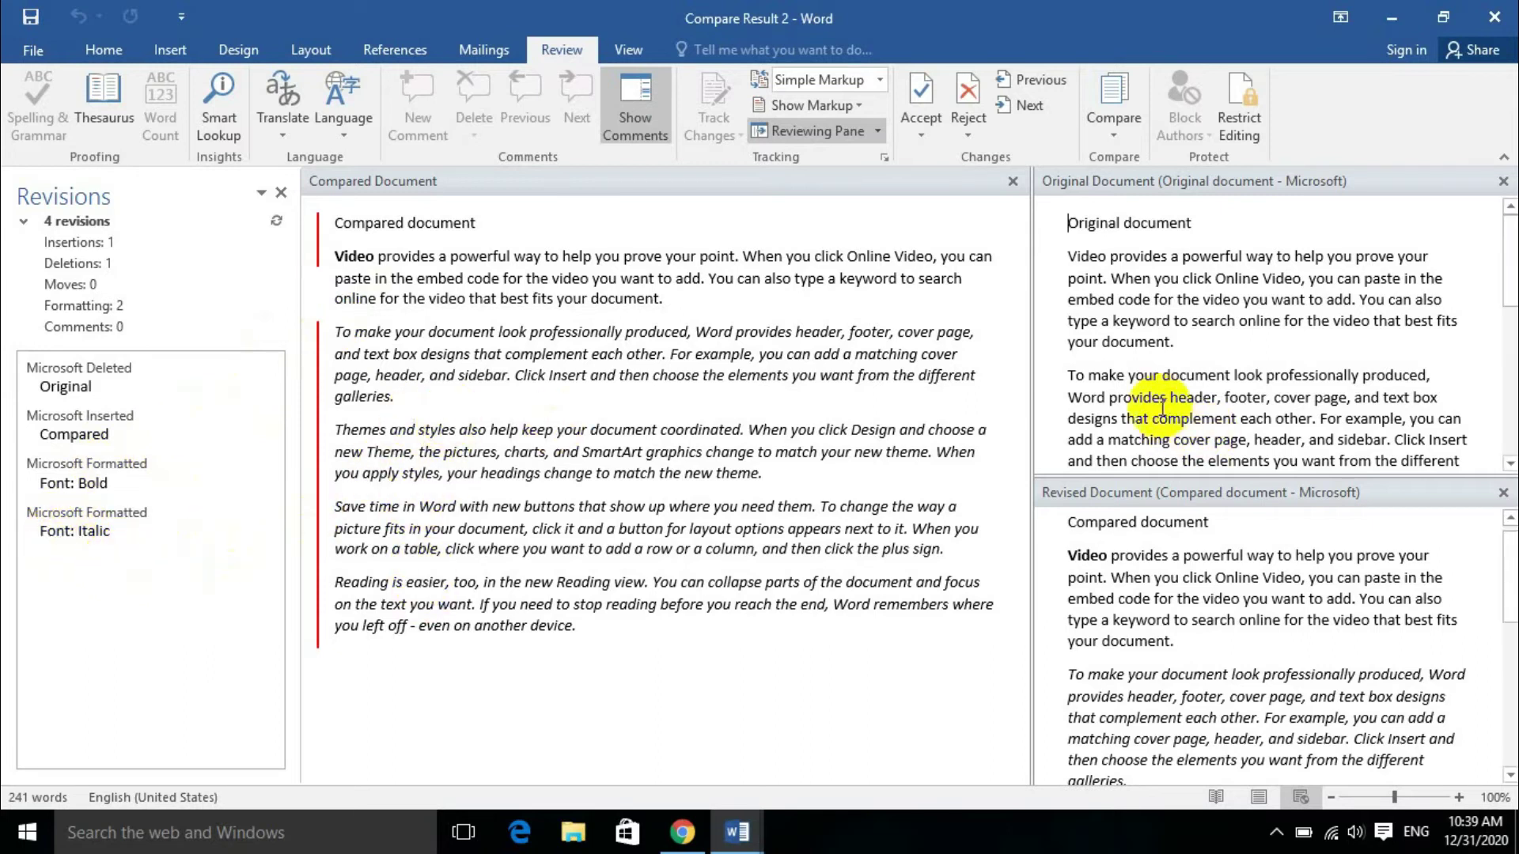
scroll(1162, 347, "down", 5)
scroll(1160, 340, "up", 5)
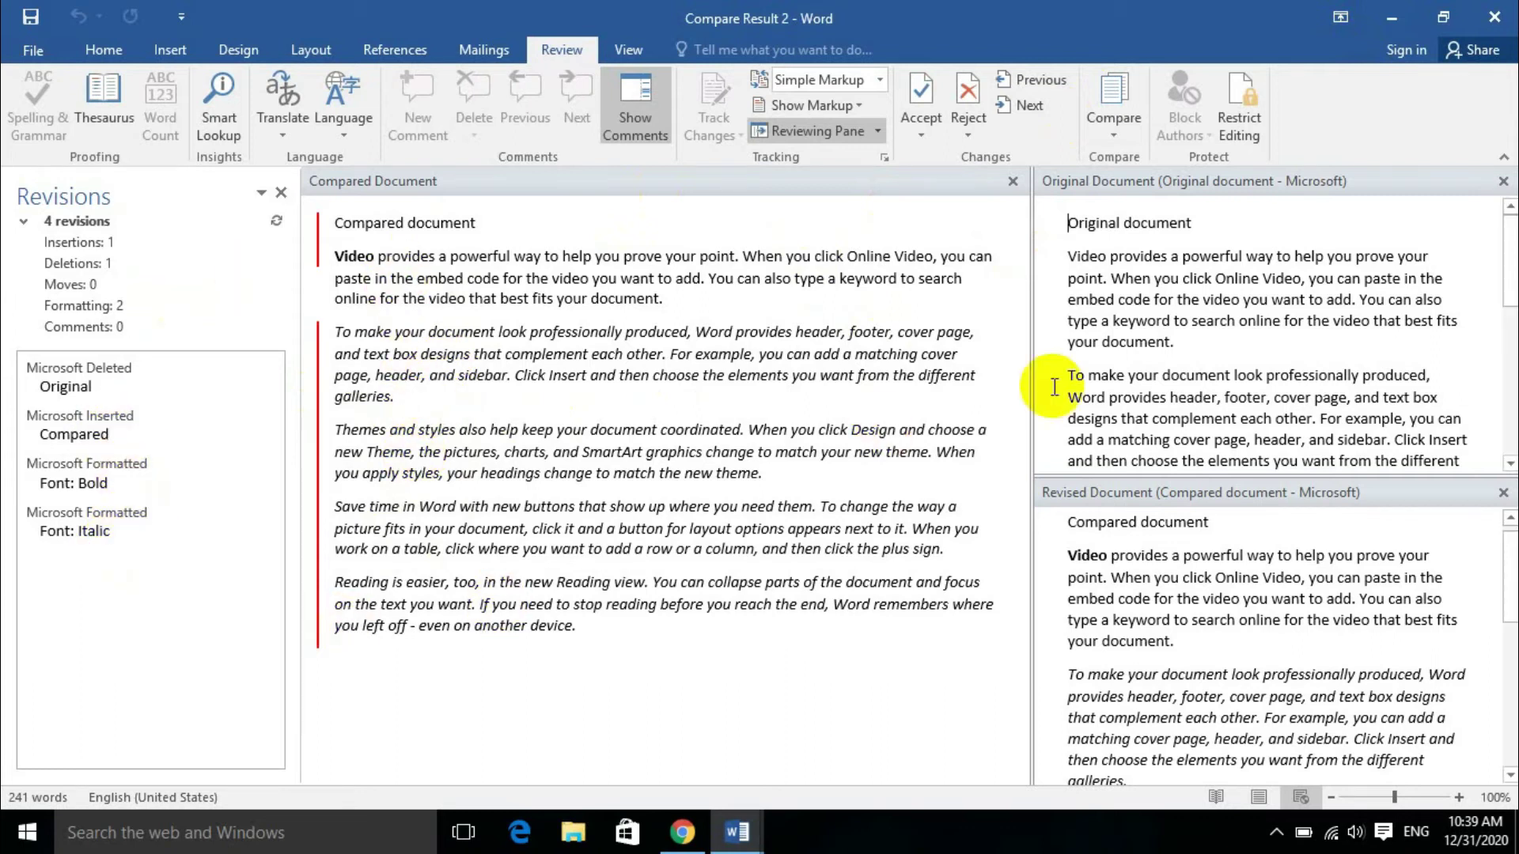
scroll(1077, 298, "down", 3)
scroll(1203, 265, "up", 3)
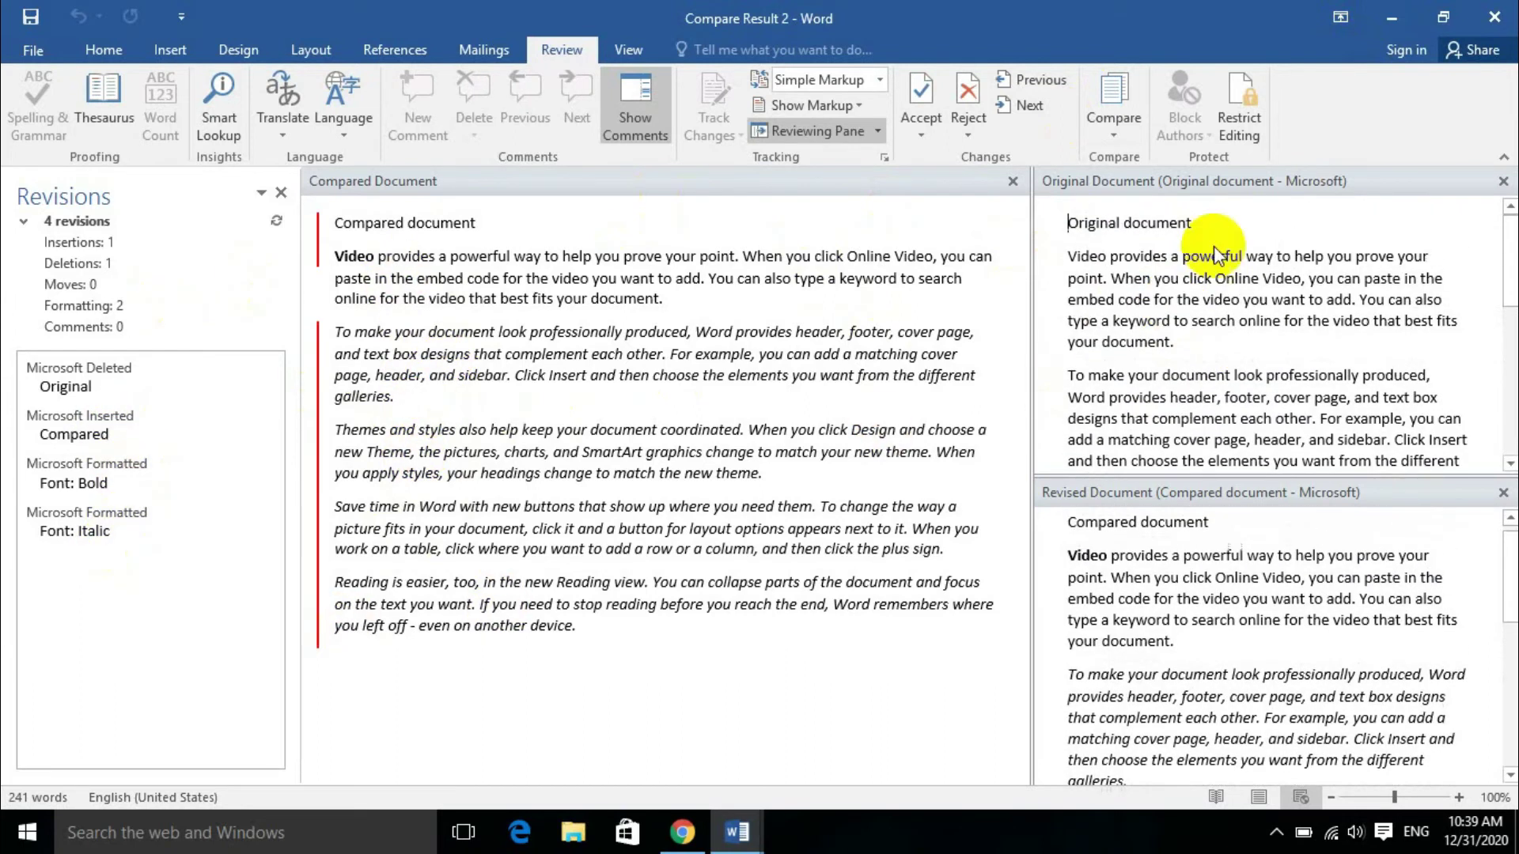
Step: Minimize Word, open Original document from the desktop, then close it and Compare Result 2
left_click(1384, 18)
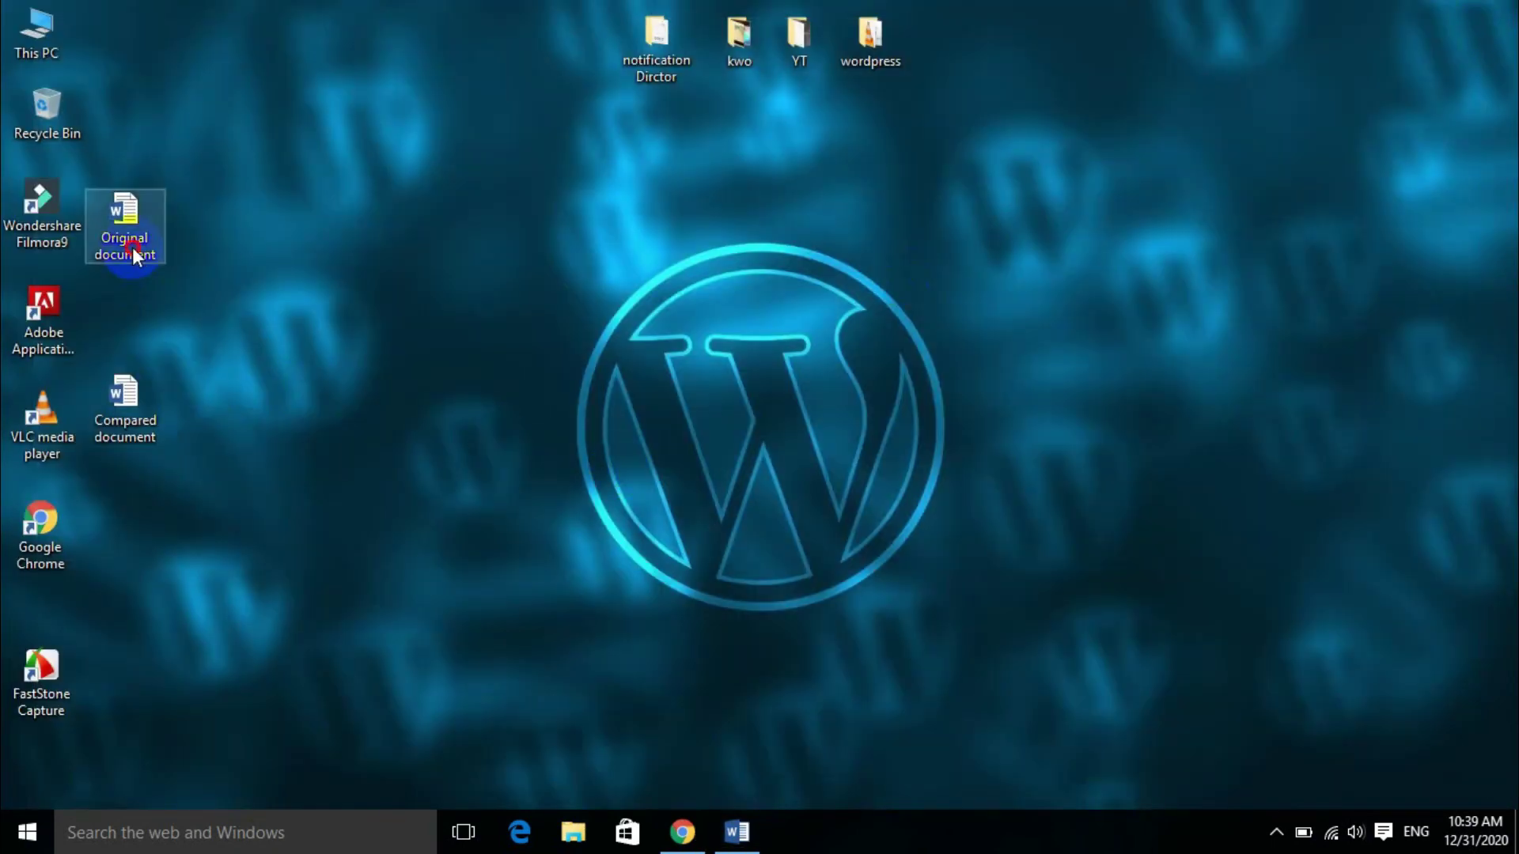
double_click(133, 252)
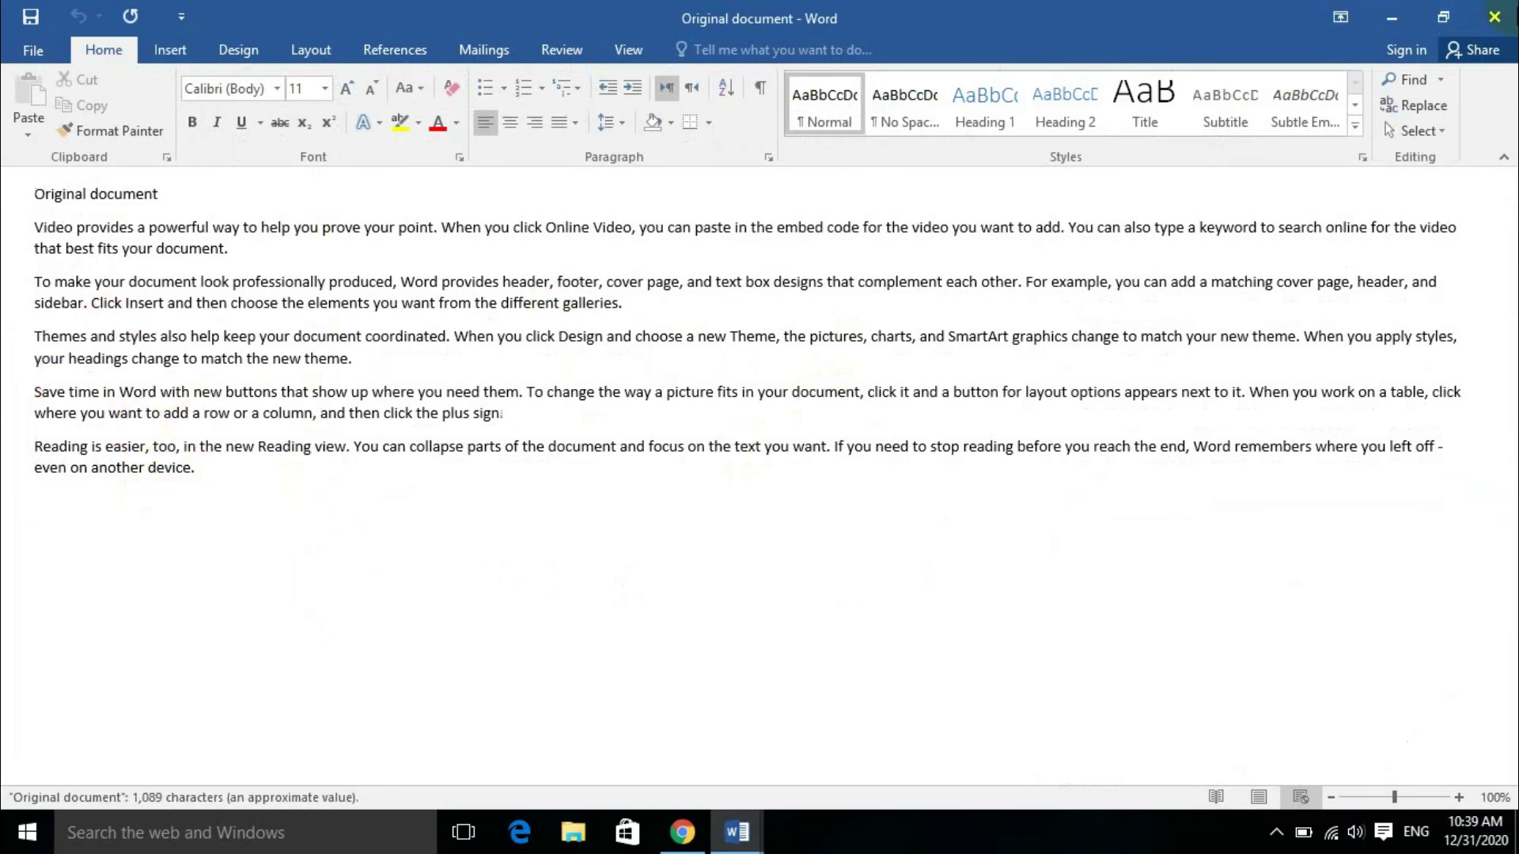
left_click(1507, 22)
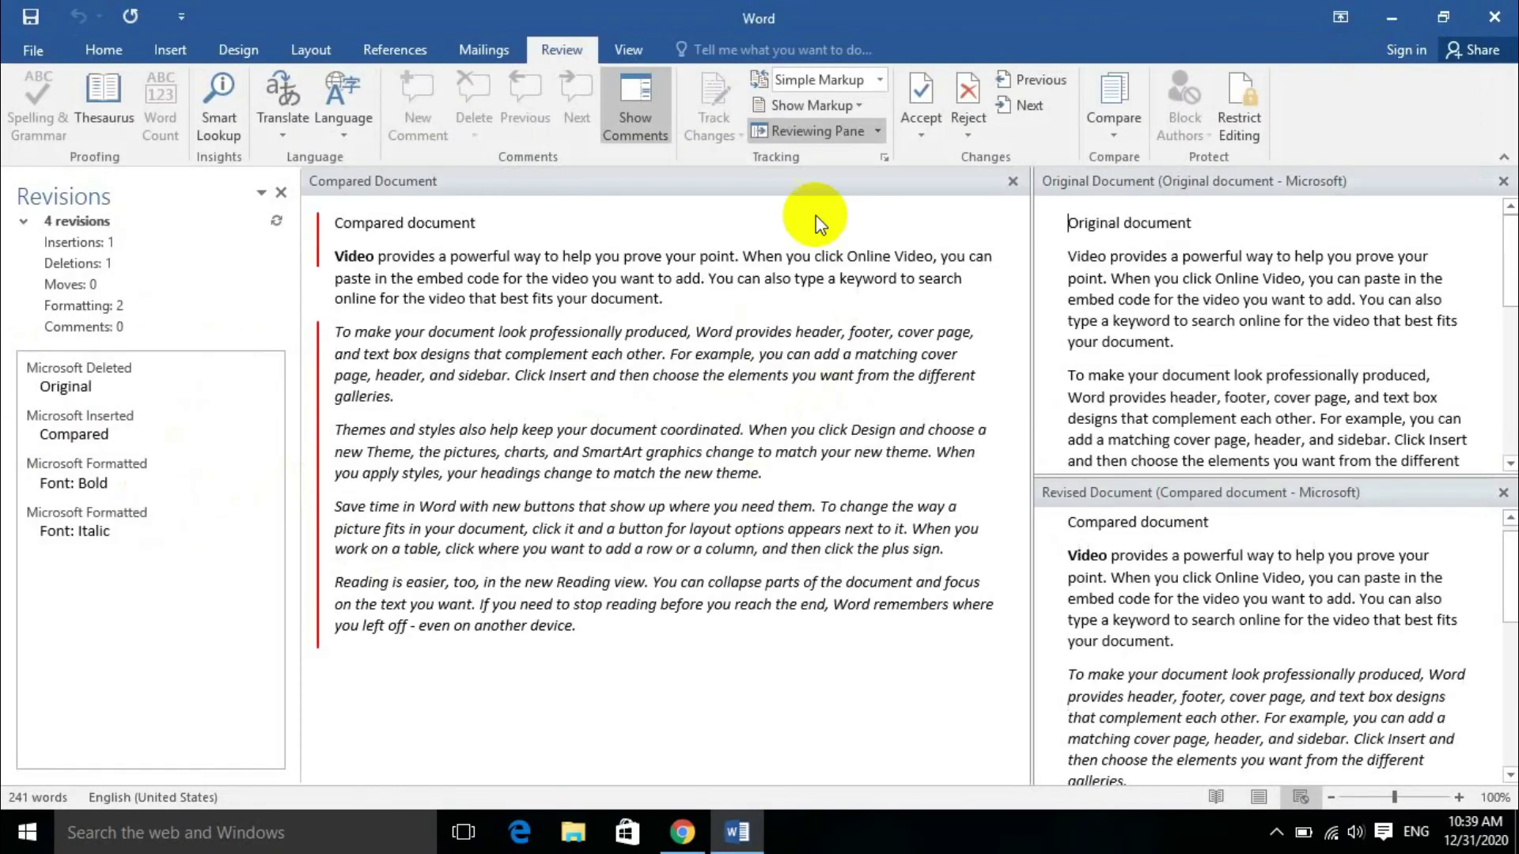
left_click(1475, 20)
Step: Discard the compare result, open Compared document, and select then deselect its italic paragraphs
left_click(766, 453)
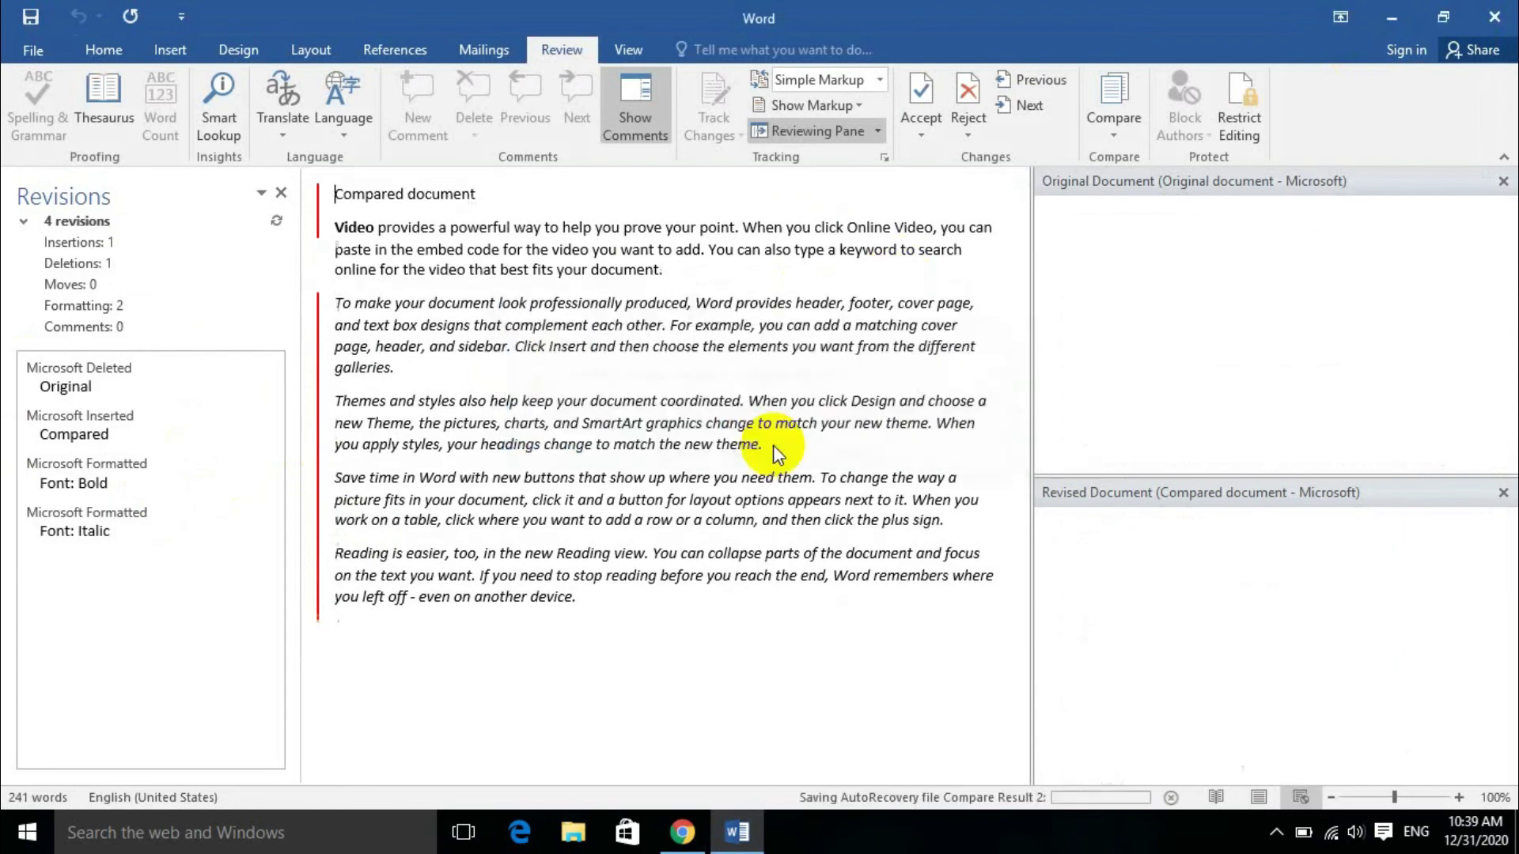
double_click(125, 395)
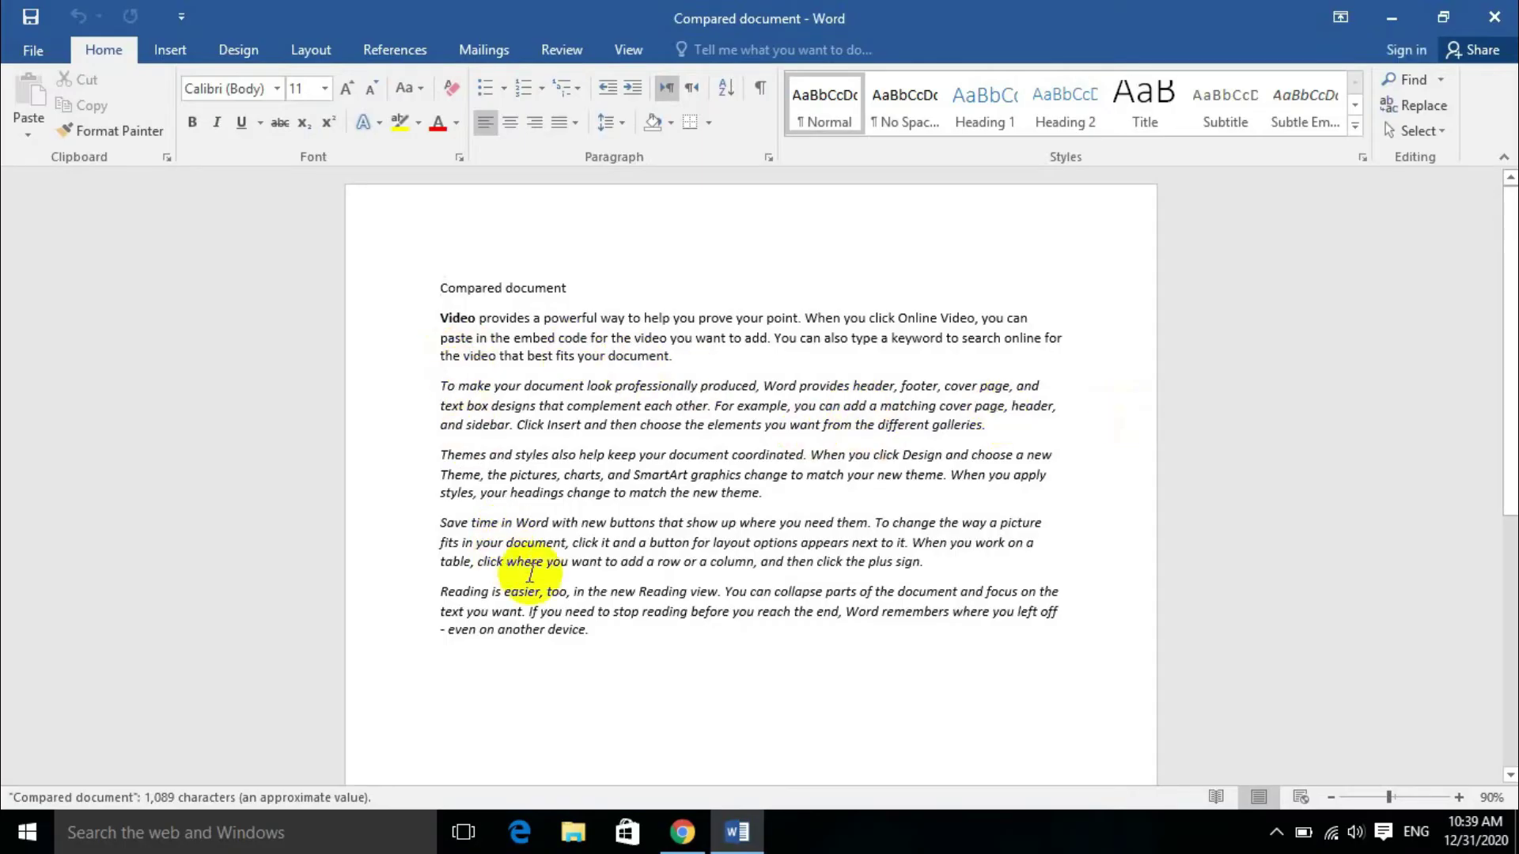
left_click_drag(596, 613, 442, 386)
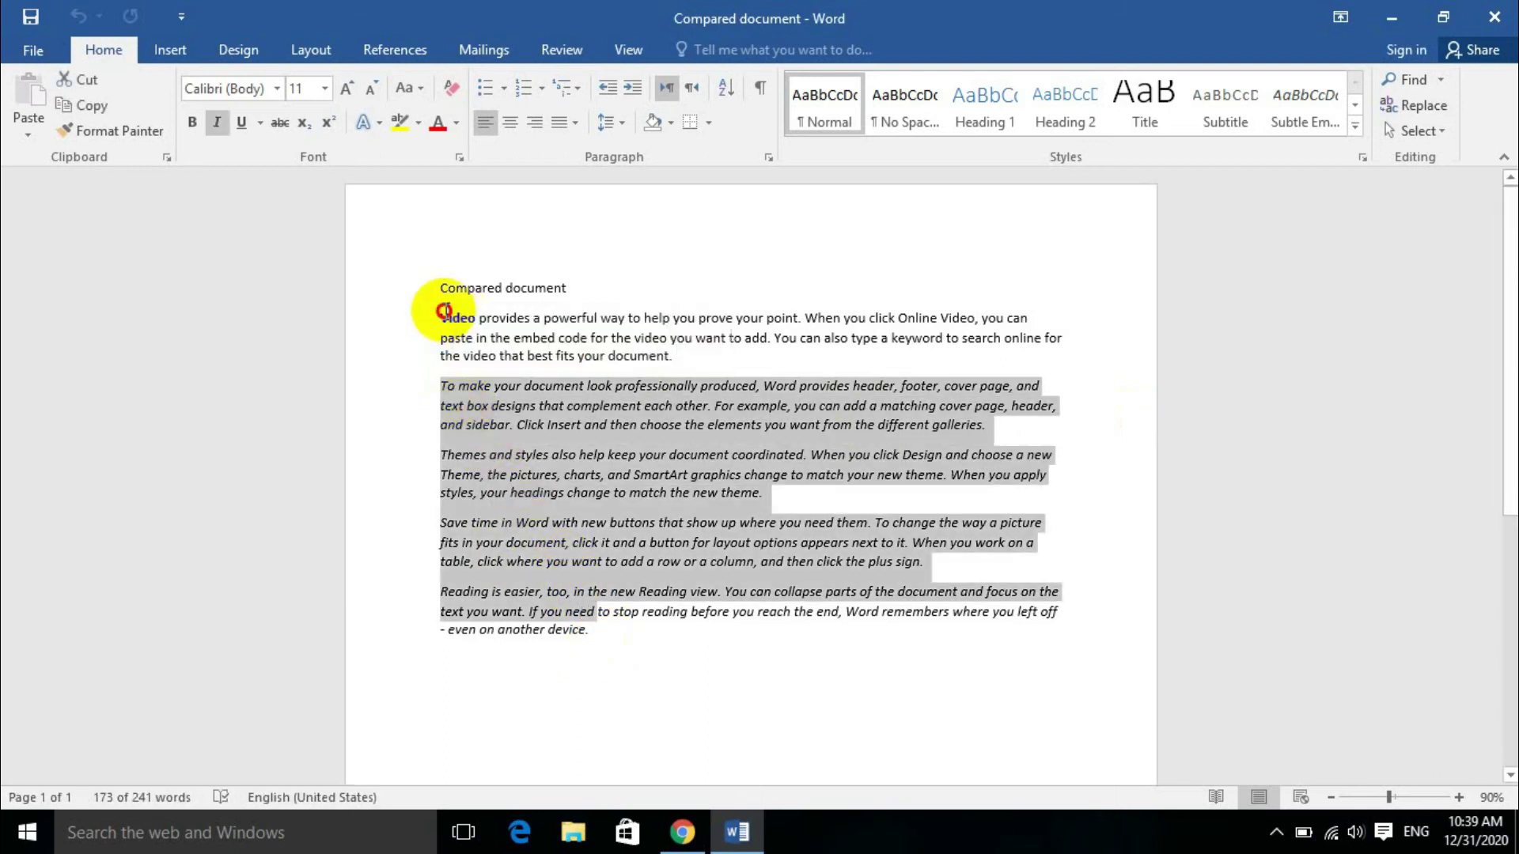
left_click(437, 316)
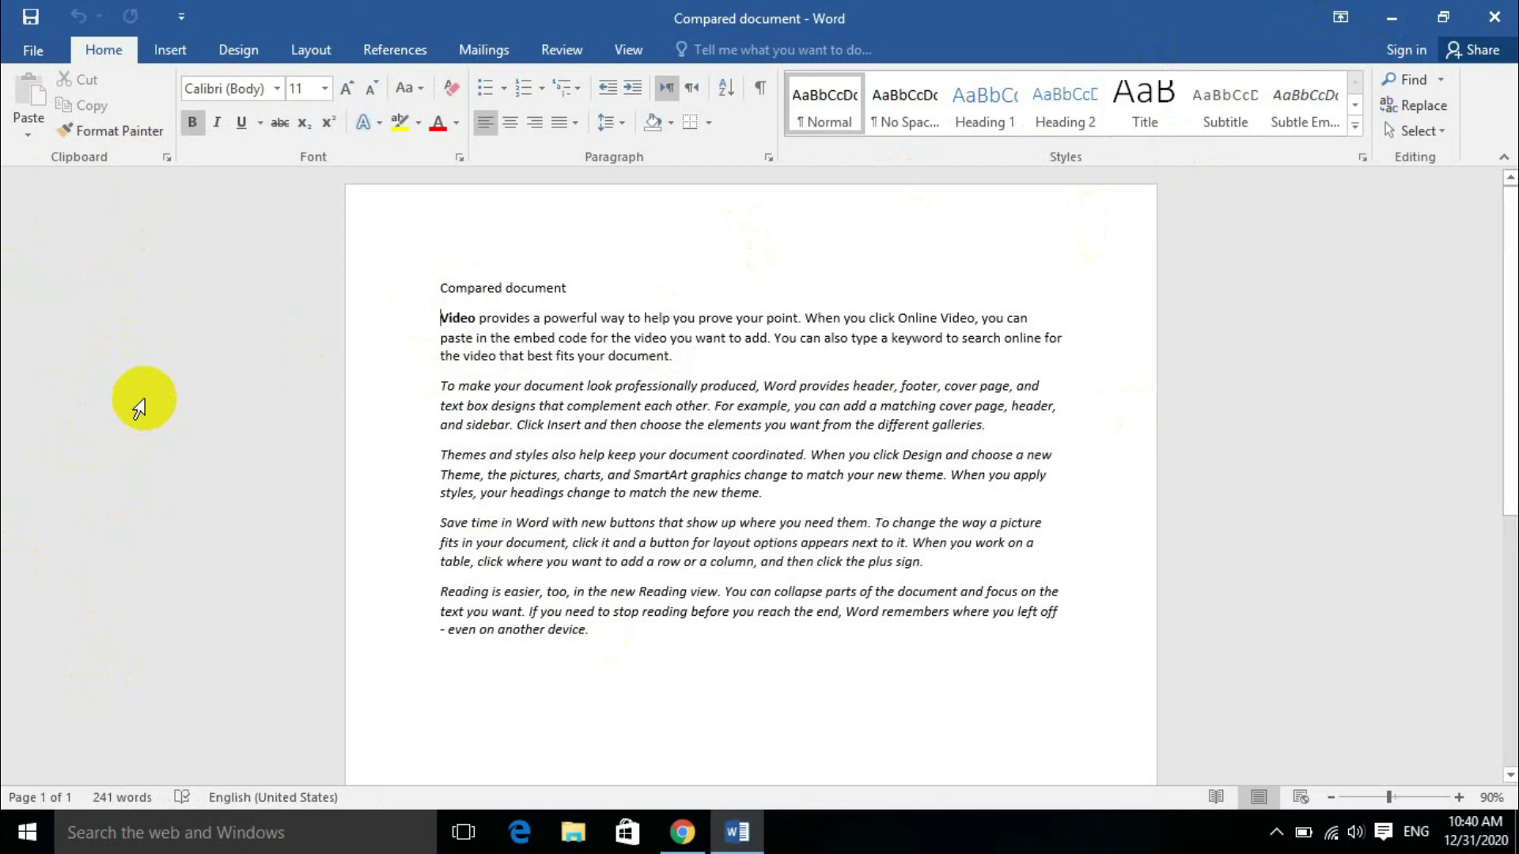
Step: Open Combine Documents from Review > Compare, cancel it, and reopen the Compare dropdown
left_click(561, 59)
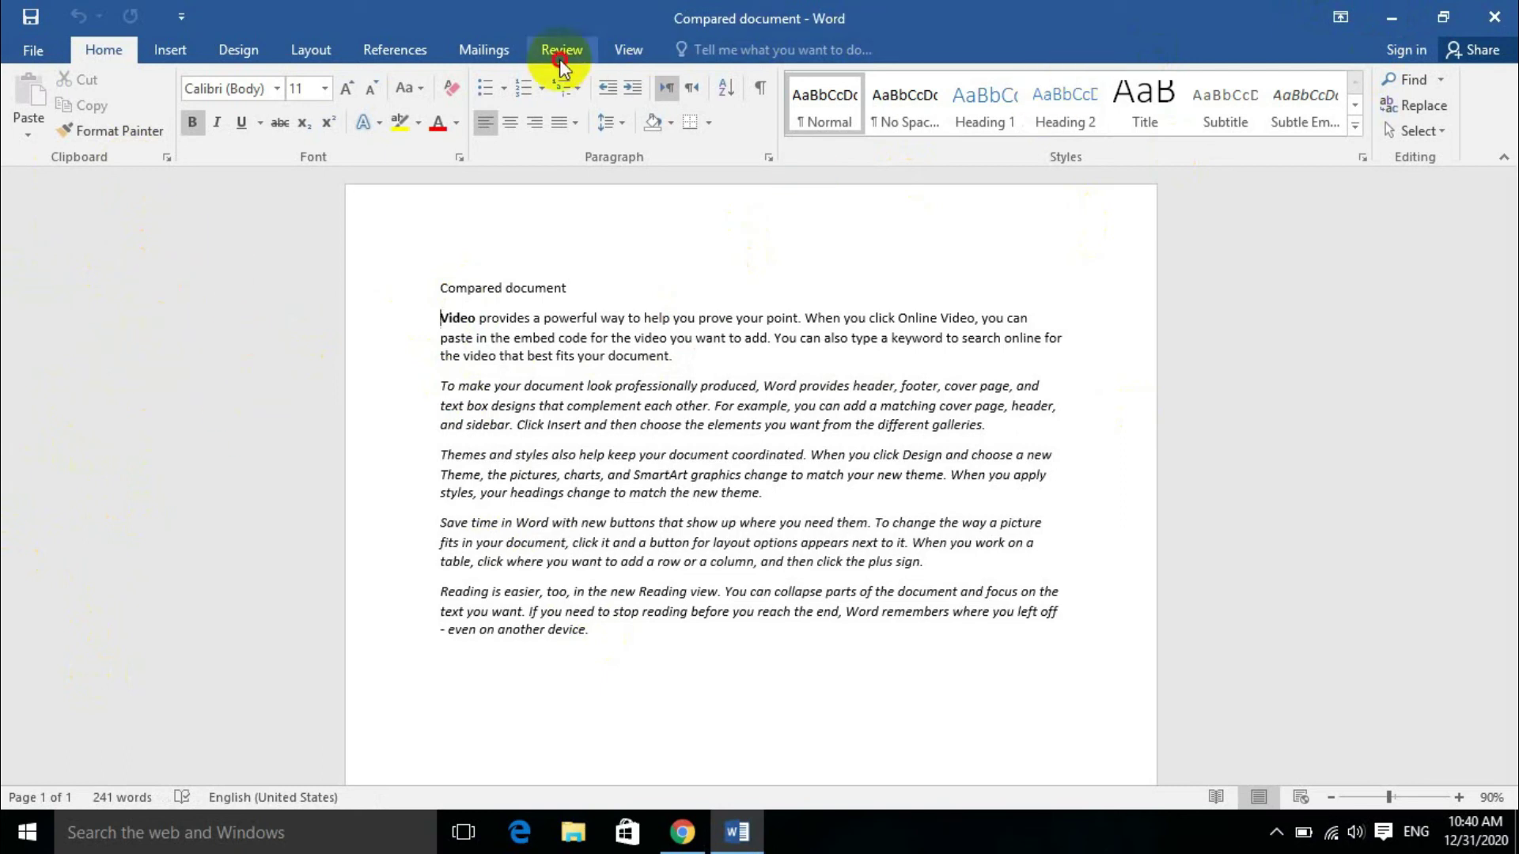
left_click(1105, 108)
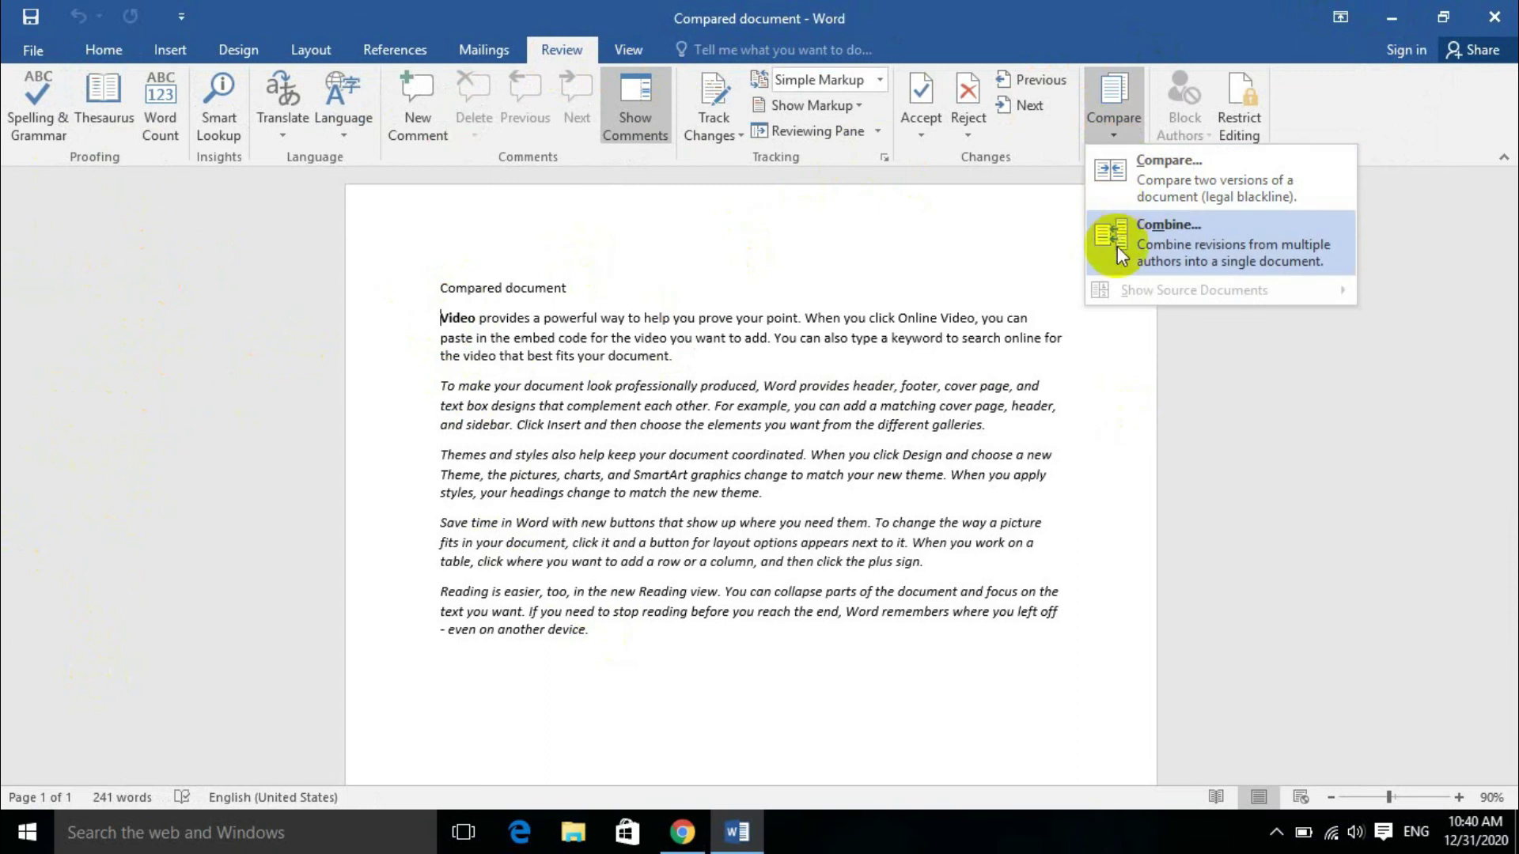
left_click(1155, 245)
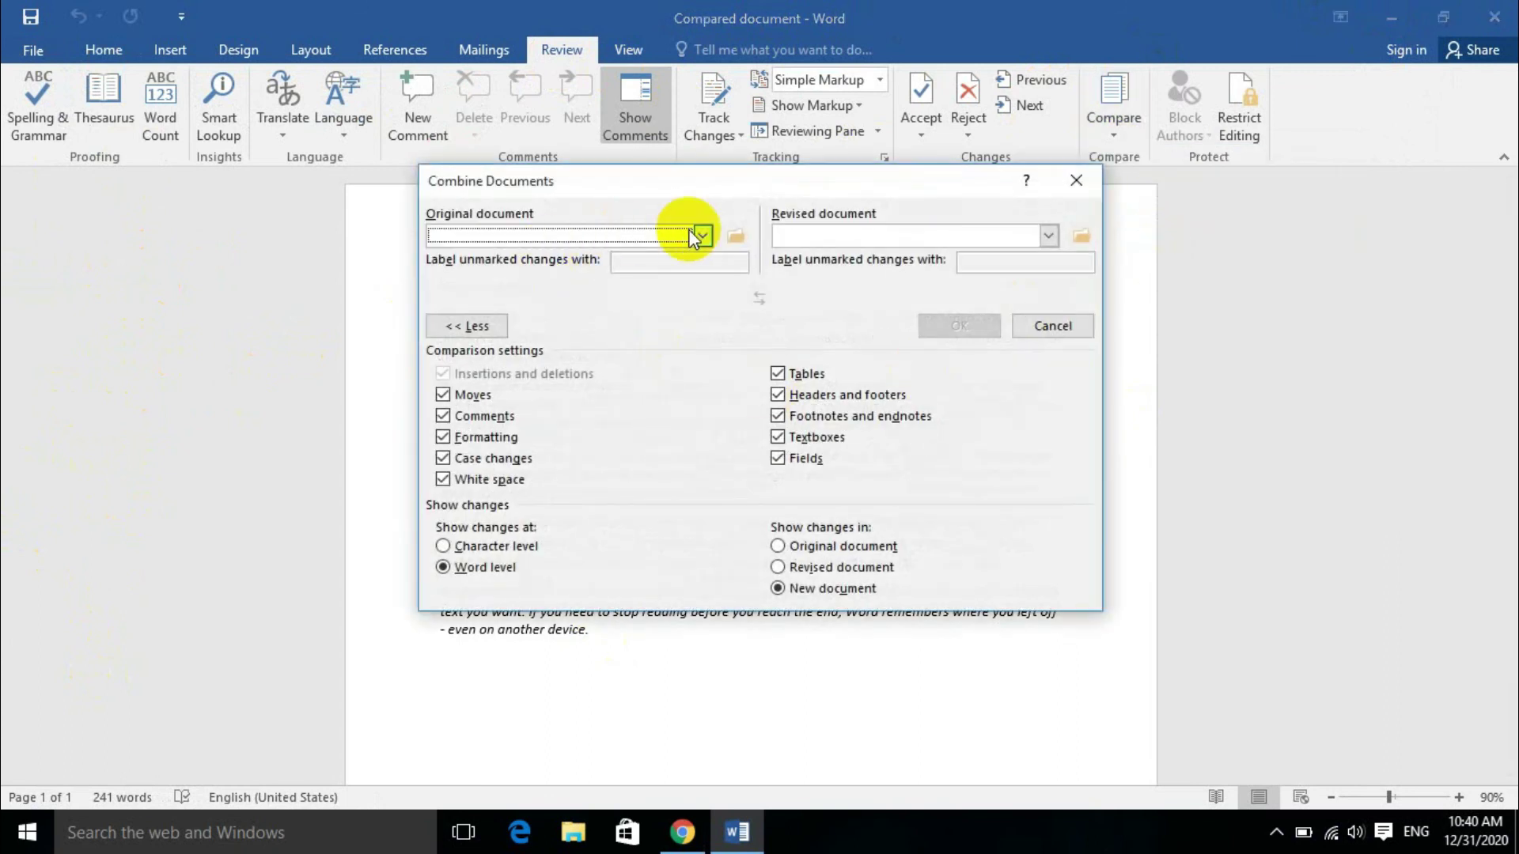
left_click(1051, 326)
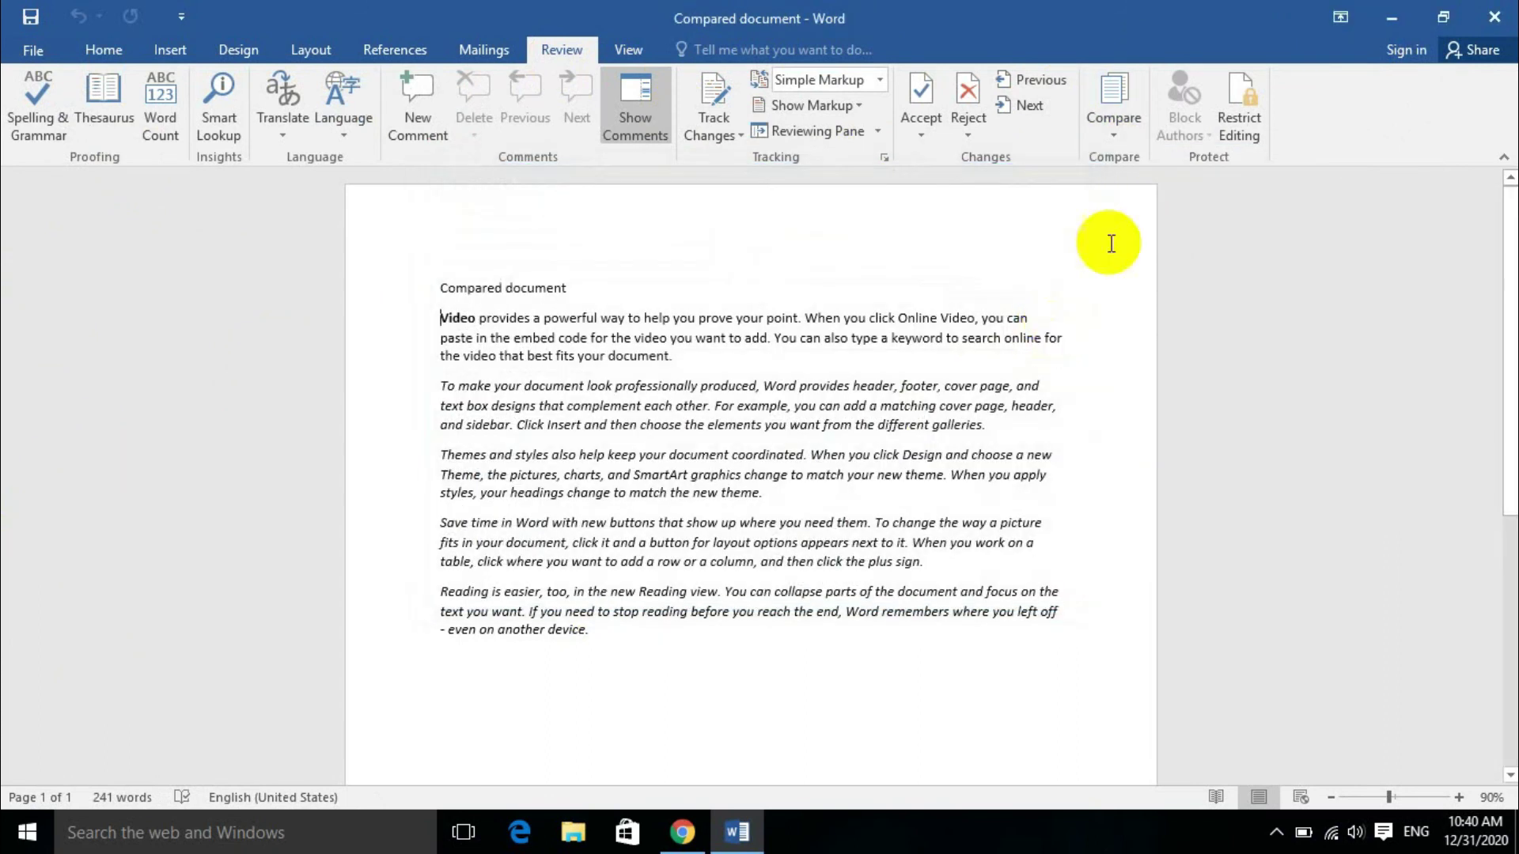
left_click(1128, 139)
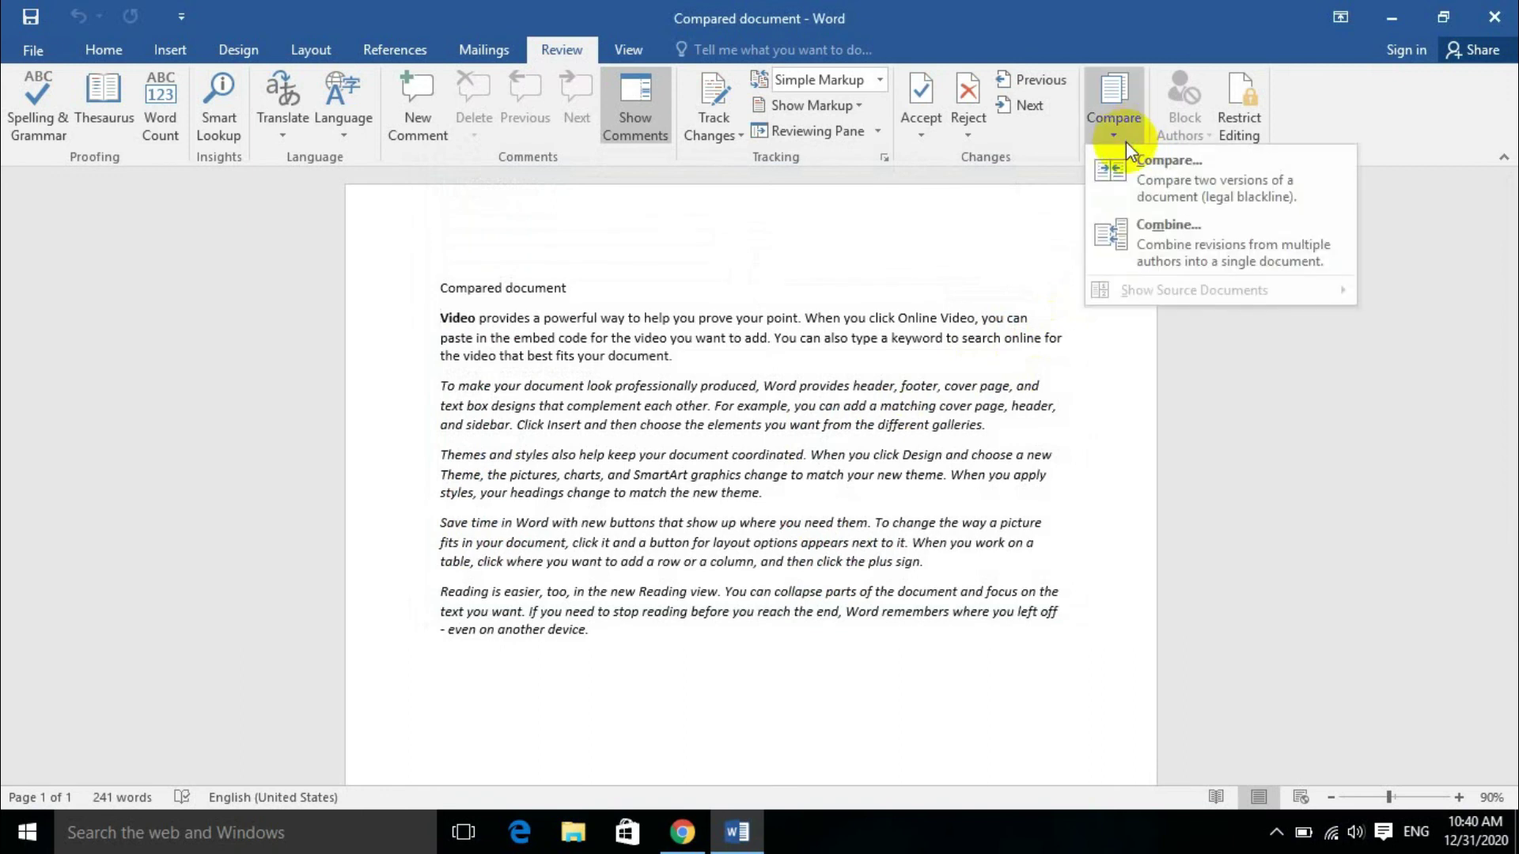